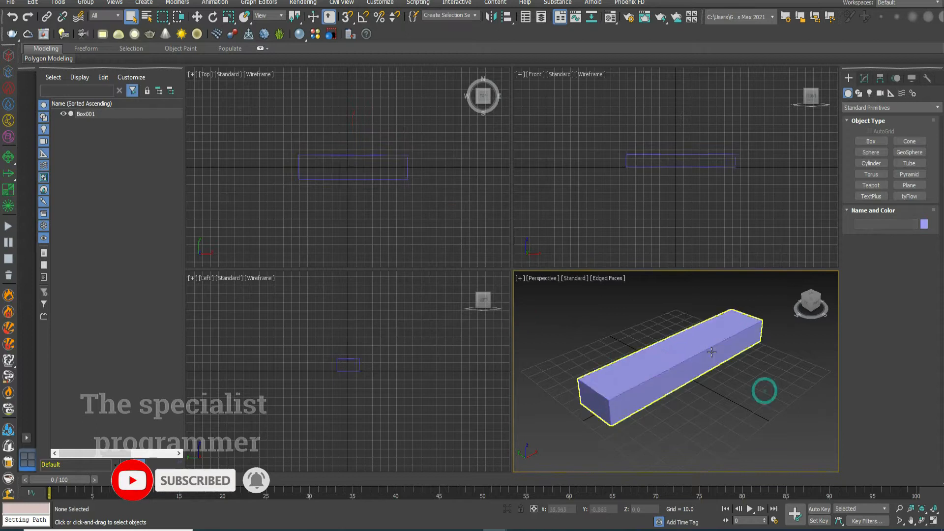
- Set the box to 2 length segments and 5 height segments, and increase its length to about 59.3
click(866, 78)
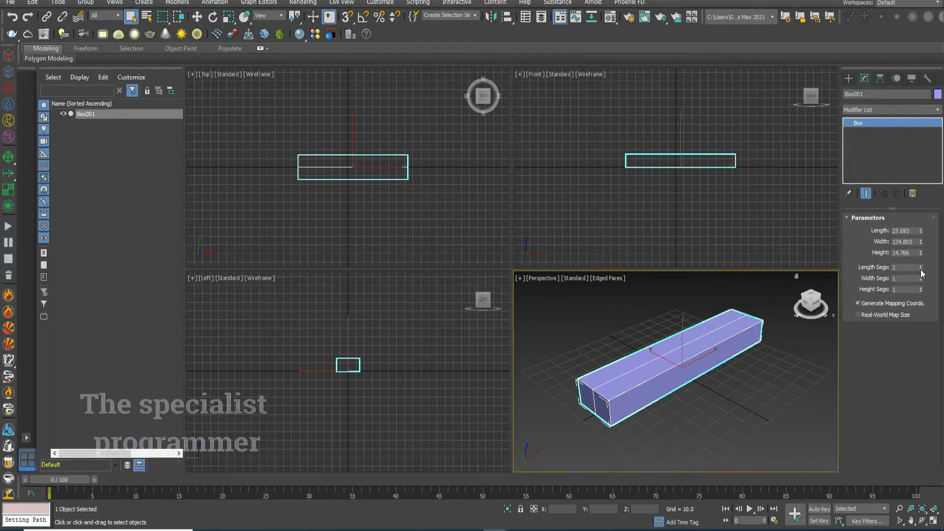
click(921, 288)
click(921, 288)
click(921, 289)
click(921, 289)
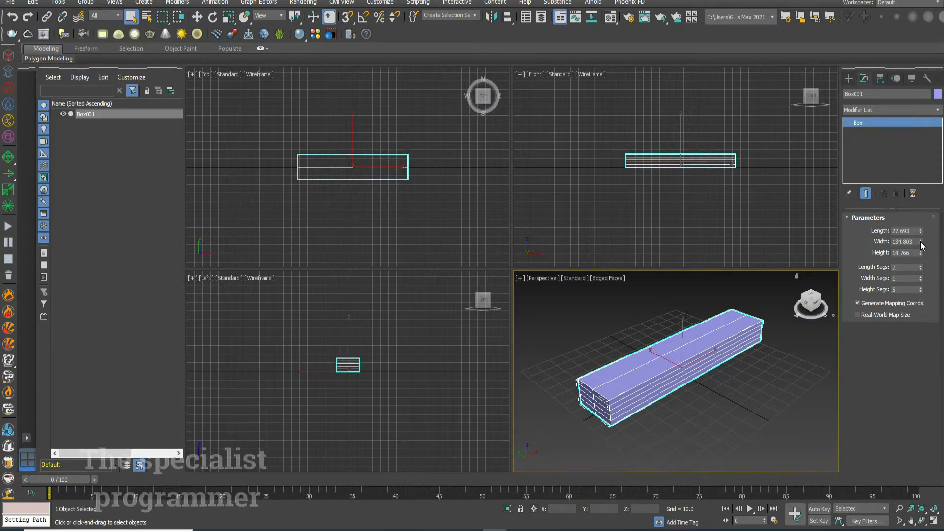
drag(921, 235, 914, 173)
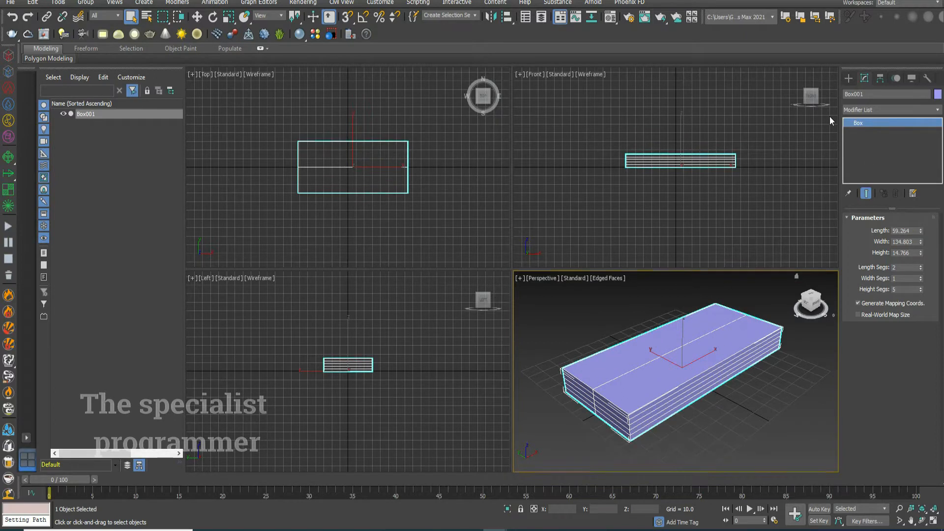
- Convert the box to an editable poly and reveal its sub-object levels
right_click(711, 354)
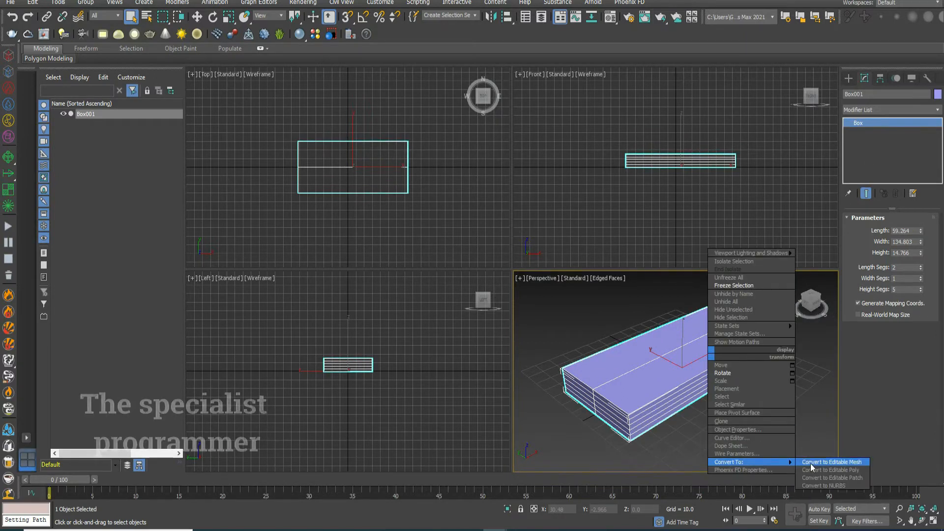
click(812, 471)
click(848, 123)
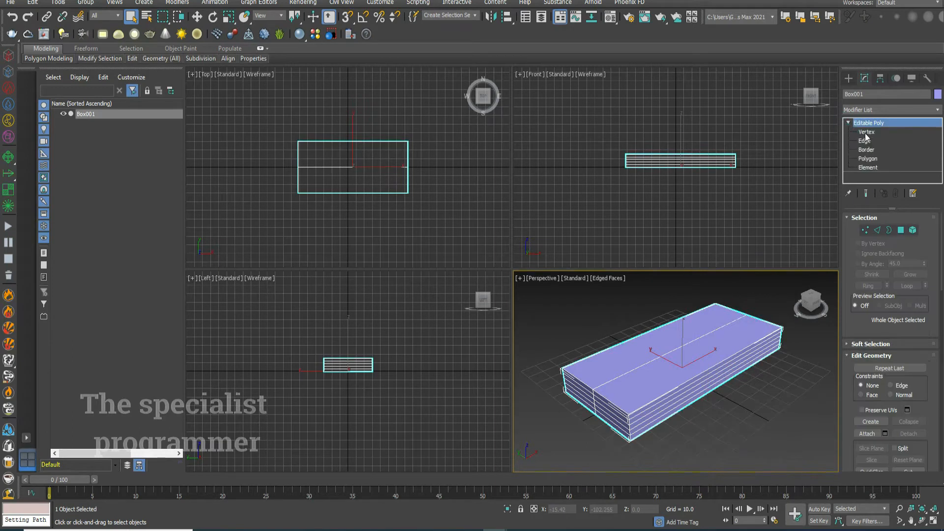
- Move the middle column of vertices at one short end outward to form a pointed bow
click(864, 132)
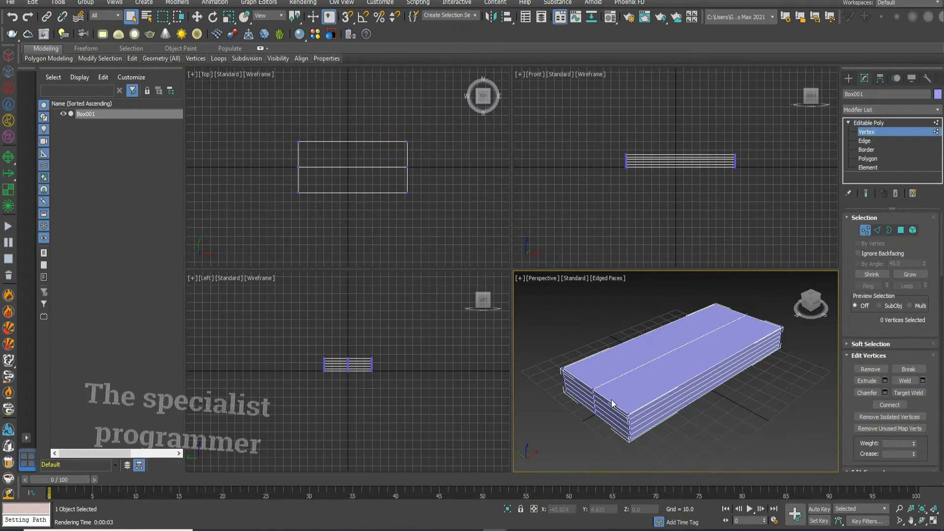
right_click(615, 144)
click(632, 155)
drag(650, 163, 640, 162)
drag(640, 162, 617, 162)
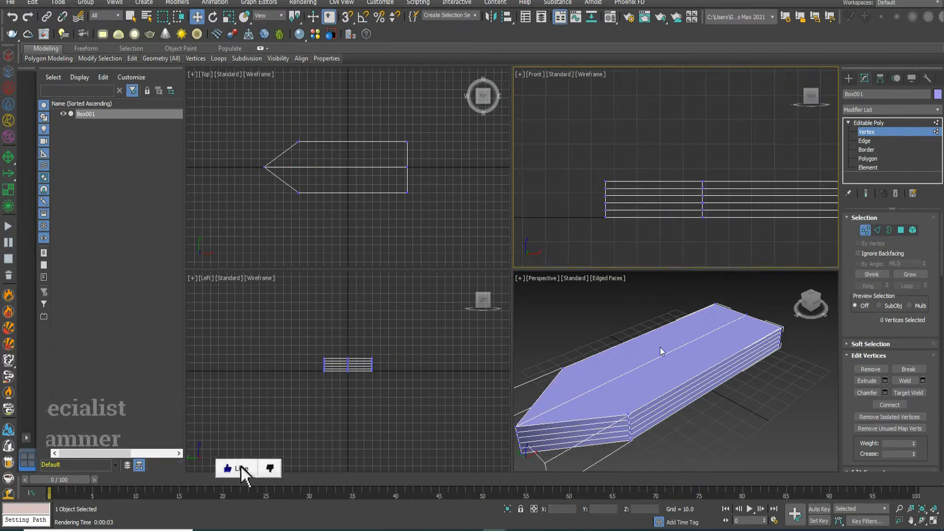
- Inset both top polygons of the hull together to leave a narrow rim around the deck
click(868, 158)
click(686, 329)
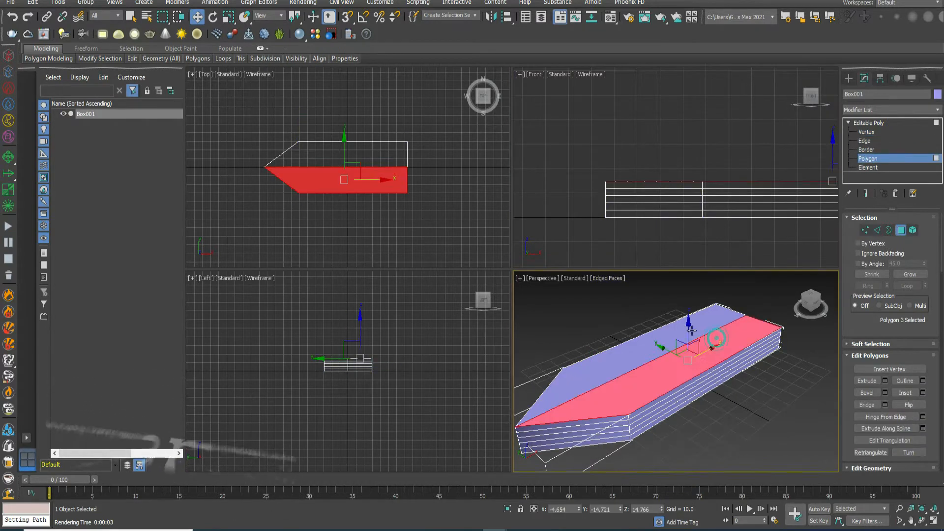
ctrl+click(707, 346)
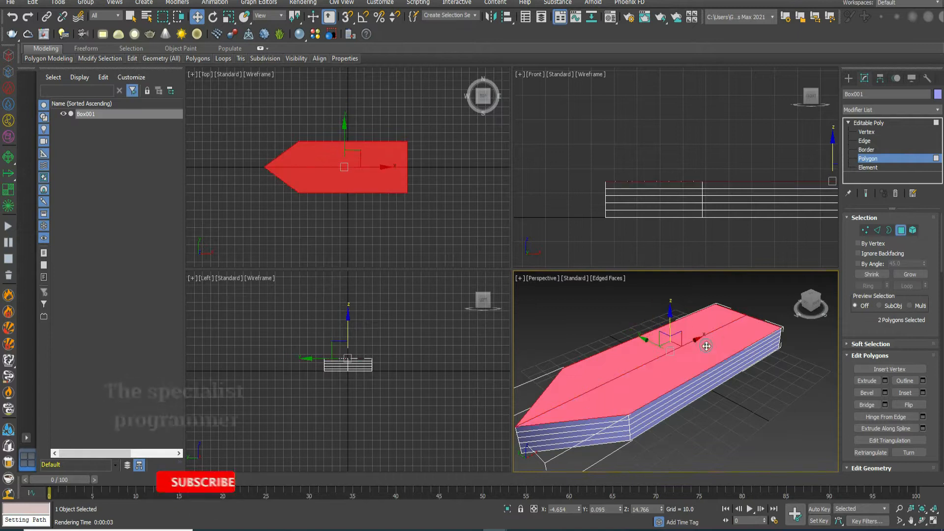
click(923, 392)
drag(683, 393, 675, 383)
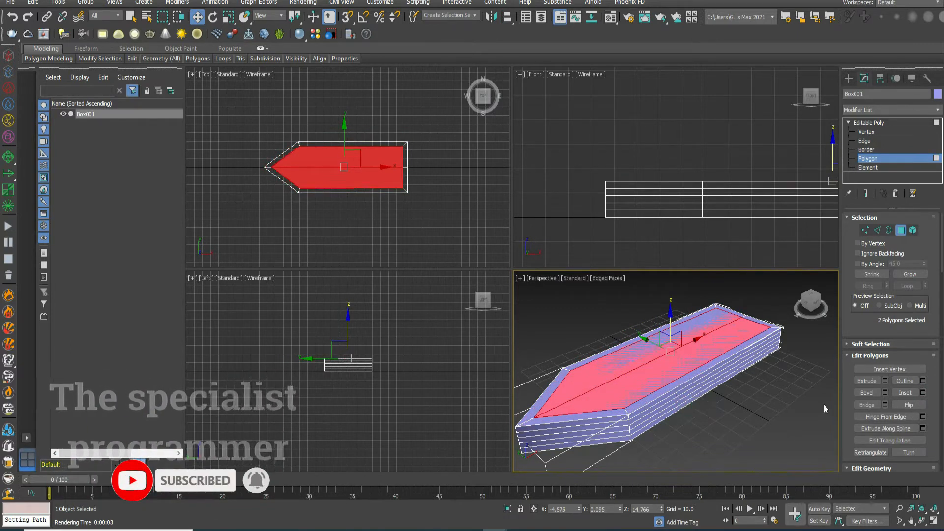
- Extrude the inset deck polygons down into the hull by about -8.1
click(885, 381)
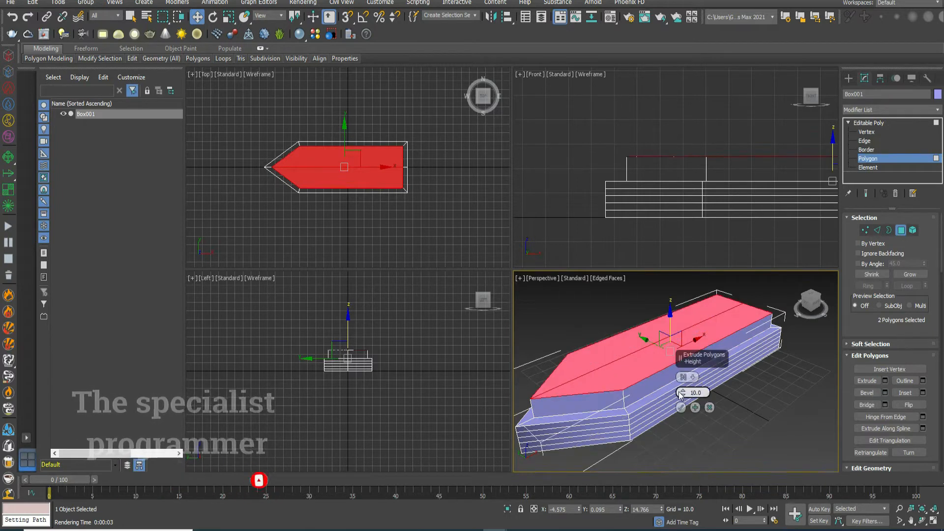
drag(682, 393, 680, 431)
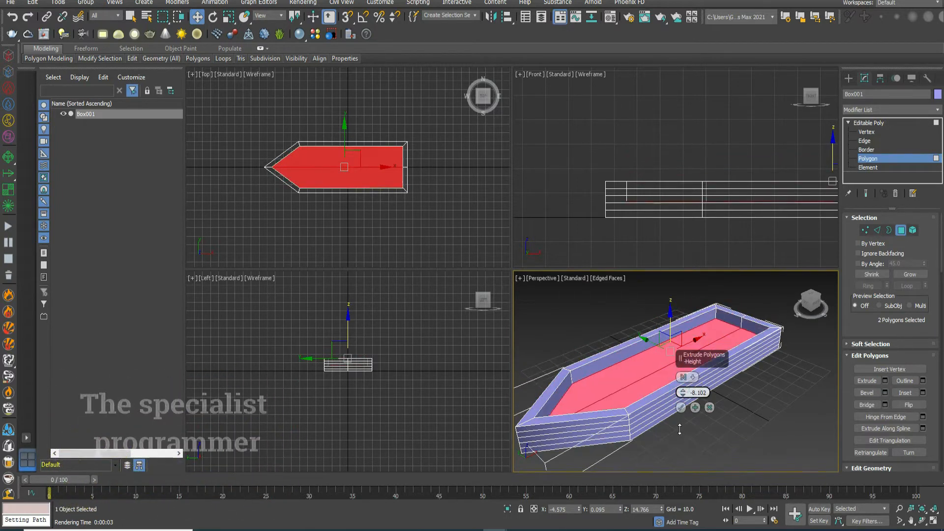
click(680, 407)
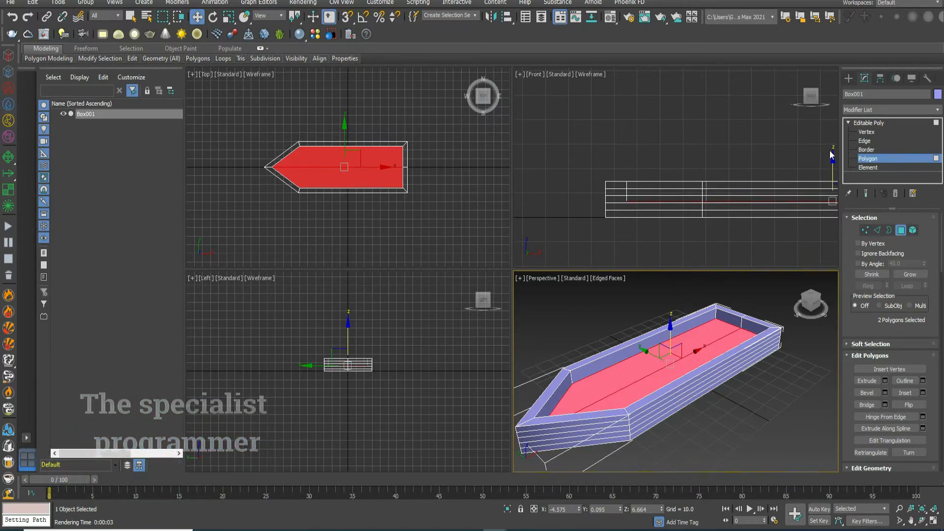
- Raise the upper vertices at the bow tip so the bow rises above the hull sides
click(866, 131)
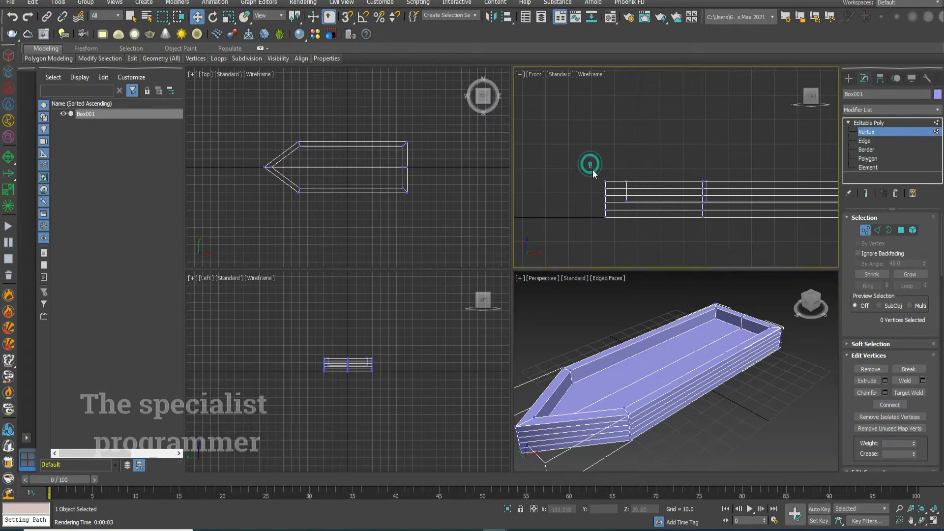
drag(590, 163, 611, 205)
drag(604, 158, 605, 154)
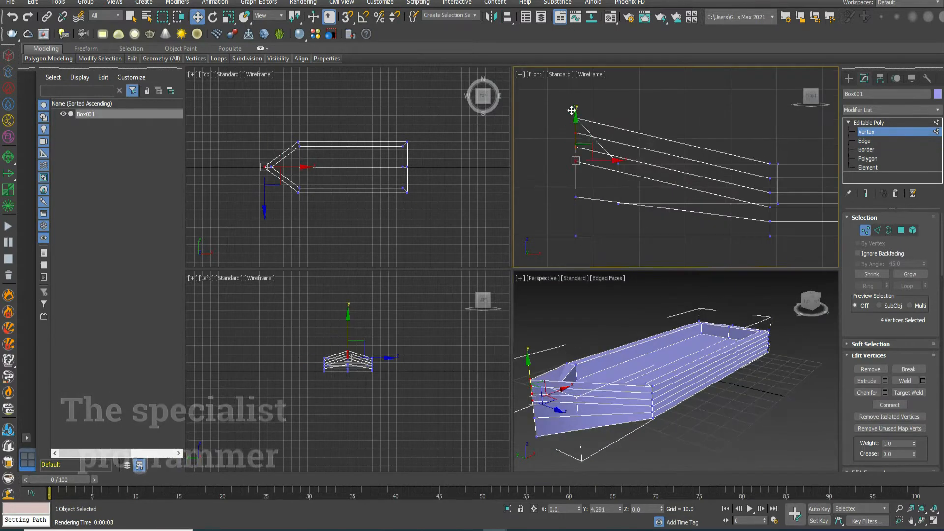
mouse_move(572, 110)
mouse_down()
mouse_move(574, 102)
mouse_move(586, 141)
mouse_move(576, 92)
mouse_up()
- Shift the lower bow vertices back toward the stern and lower the third one to begin slanting the stem
click(562, 120)
drag(615, 176, 624, 179)
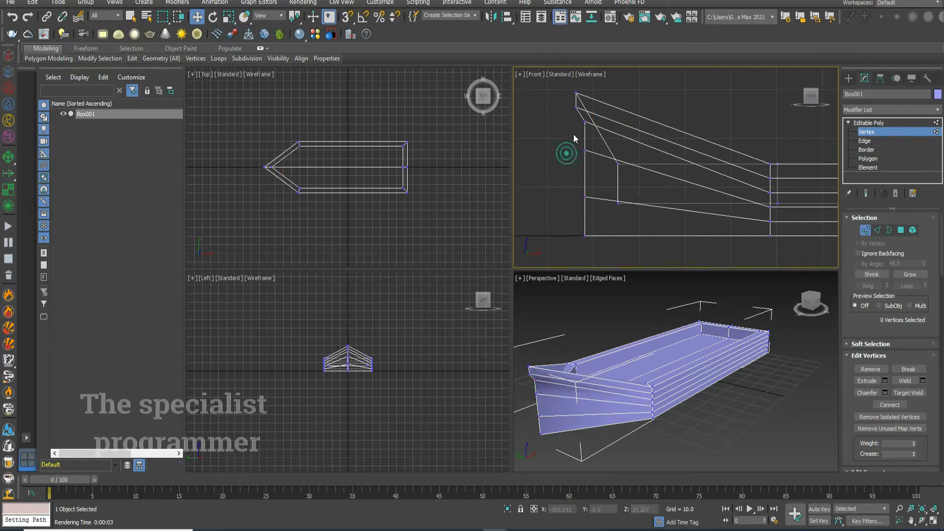
drag(591, 128, 593, 130)
drag(586, 112, 587, 124)
drag(560, 149, 603, 241)
drag(621, 196, 632, 198)
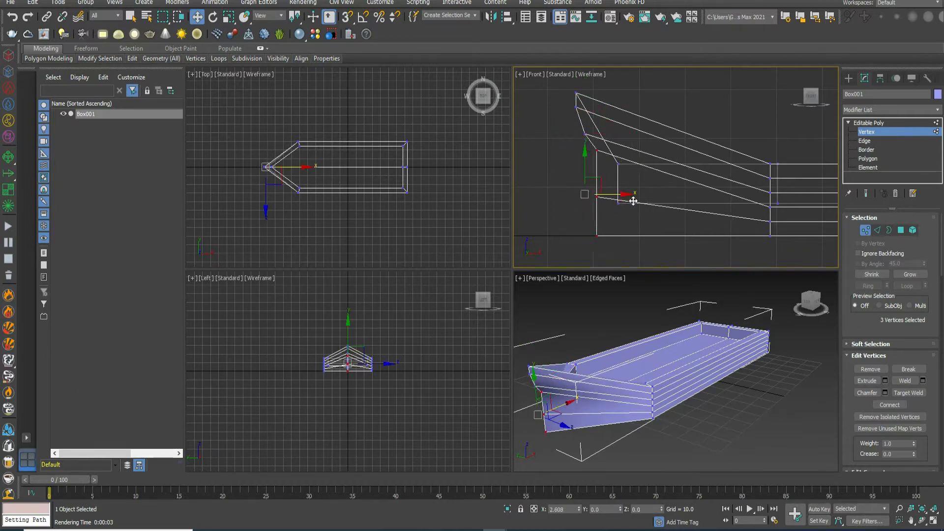
- Move the lowest bow vertices farther back to taper the stem toward the keel, and leave vertex editing
click(585, 153)
drag(586, 145, 603, 157)
drag(607, 141, 612, 242)
click(580, 162)
drag(630, 200, 611, 241)
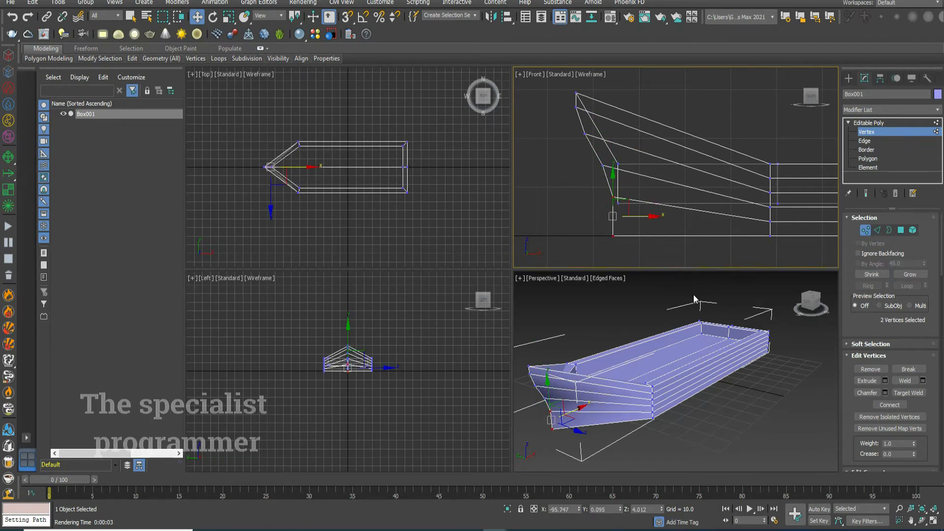
click(709, 255)
click(757, 297)
click(868, 123)
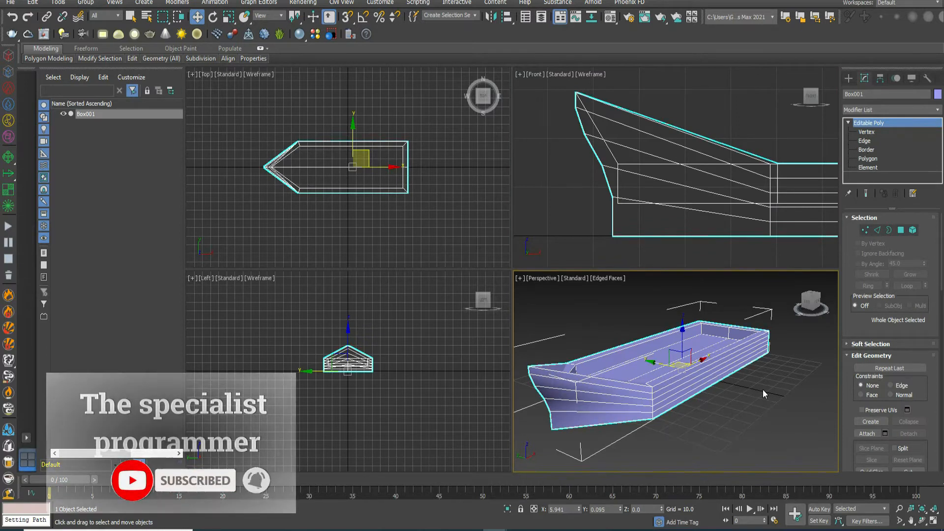
- Connect the lengthwise edges of the sunken deck floor with 2 segments
click(864, 140)
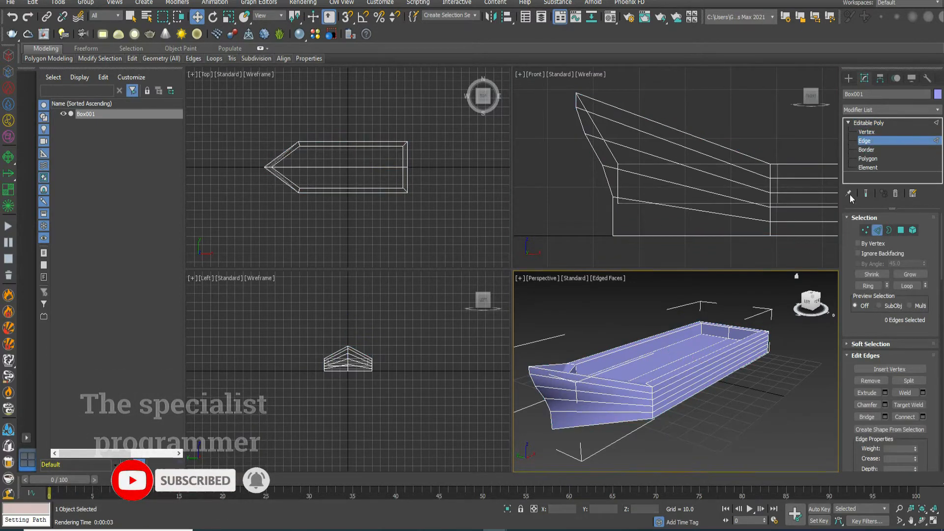
key(alt+w)
drag(811, 101, 855, 129)
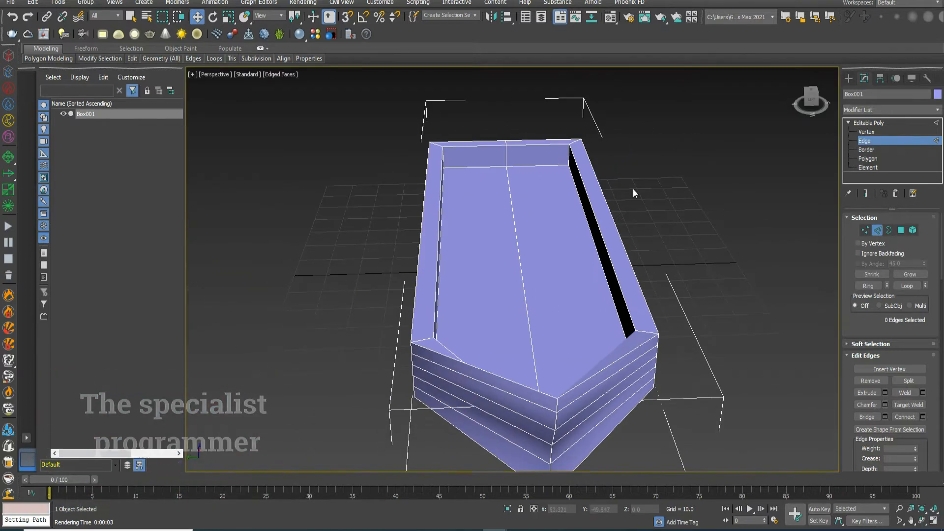
click(923, 417)
drag(516, 271, 517, 276)
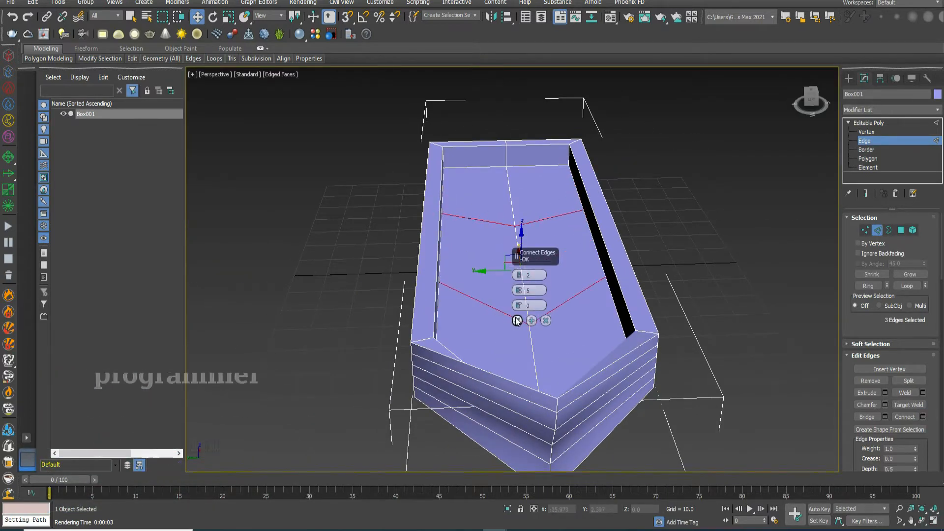
click(517, 321)
- Move the two new cross edges toward the stern and align their centre vertices so they run straight across the deck
drag(512, 202, 507, 172)
click(867, 132)
click(510, 193)
ctrl+click(522, 273)
drag(514, 209, 511, 196)
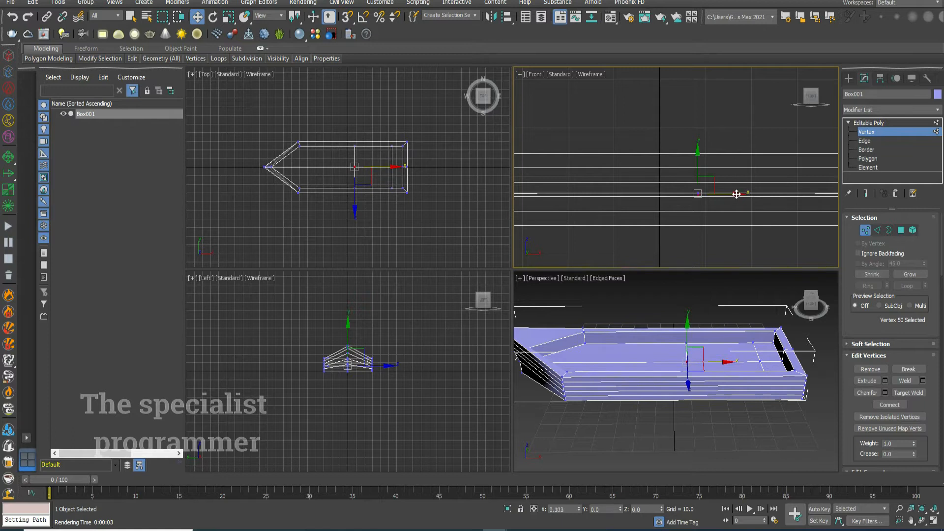
click(706, 404)
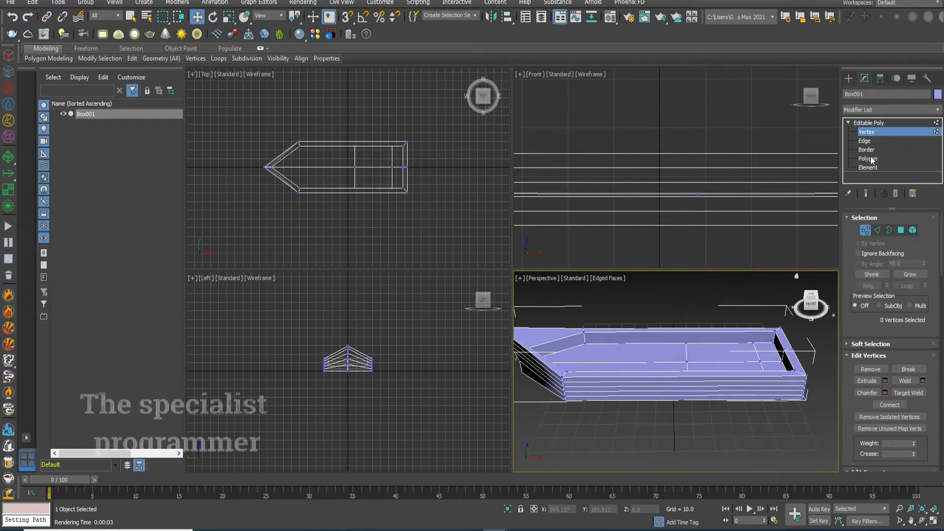
- Inset the two deck floor polygons between the cross edges by about 4.017
click(871, 159)
click(730, 350)
ctrl+click(724, 367)
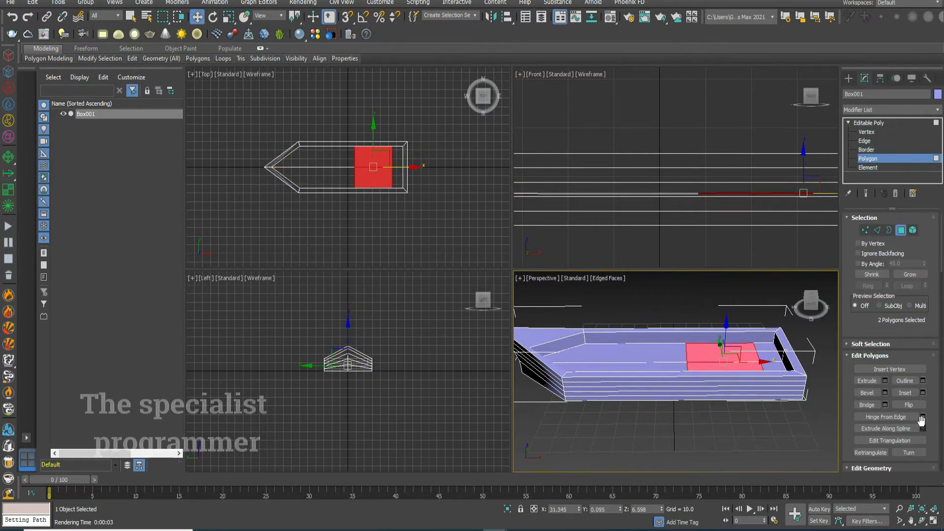
click(923, 393)
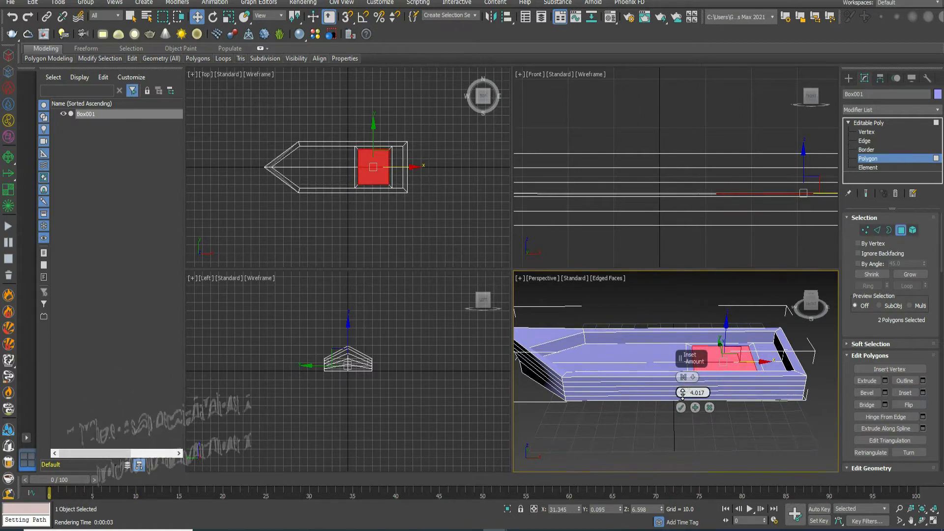
- Extrude the inset deck polygons upward by about 46.7 to form the cabin, and leave polygon editing
click(885, 380)
drag(683, 393, 707, 278)
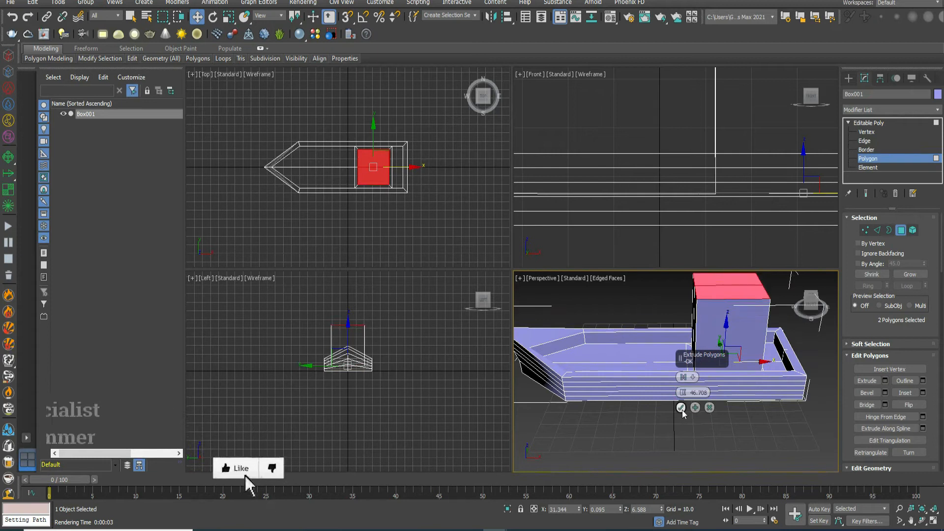
click(681, 407)
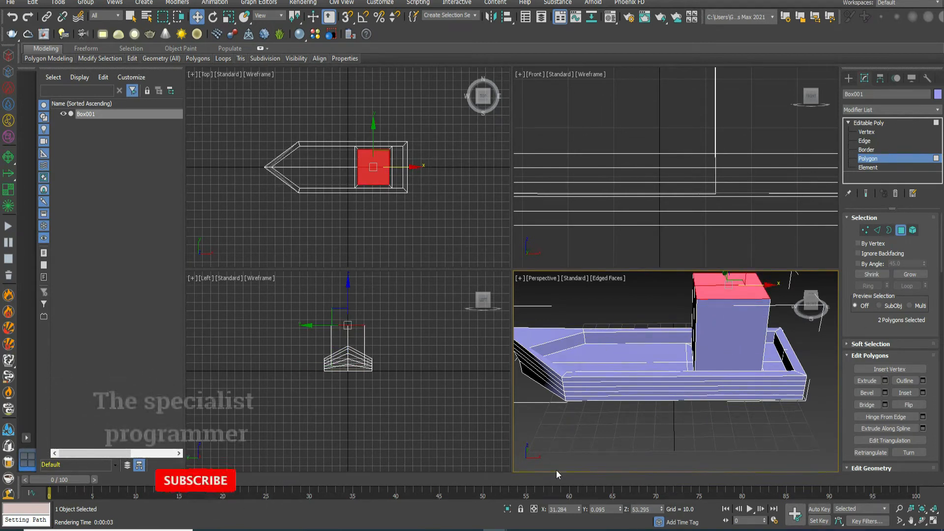
click(868, 123)
- Start a spline line and display the Top view with Facets shading and Edged Faces
click(848, 78)
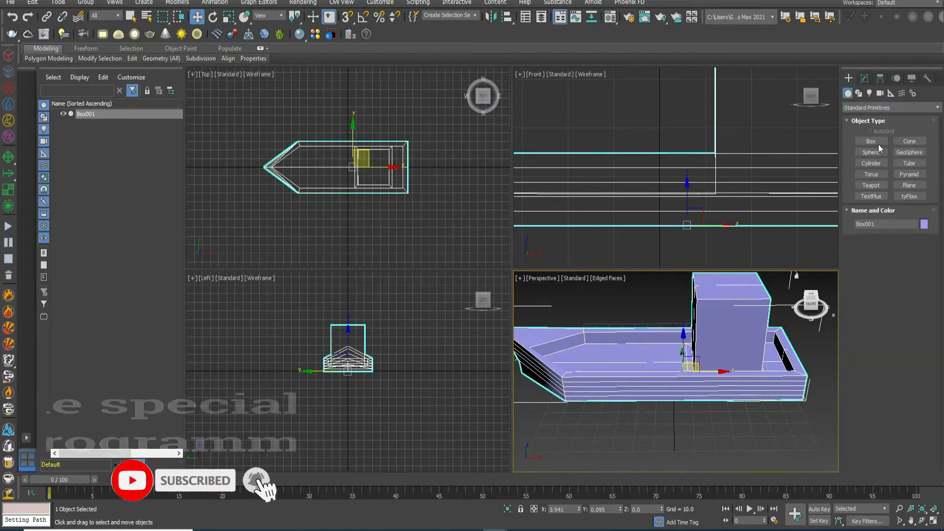
click(859, 93)
click(871, 150)
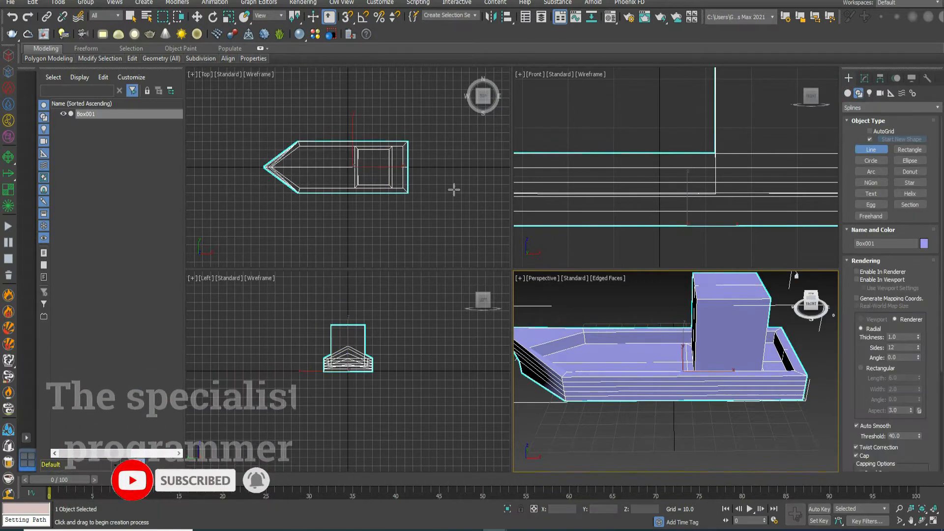
scroll(329, 146, up, 2)
click(259, 74)
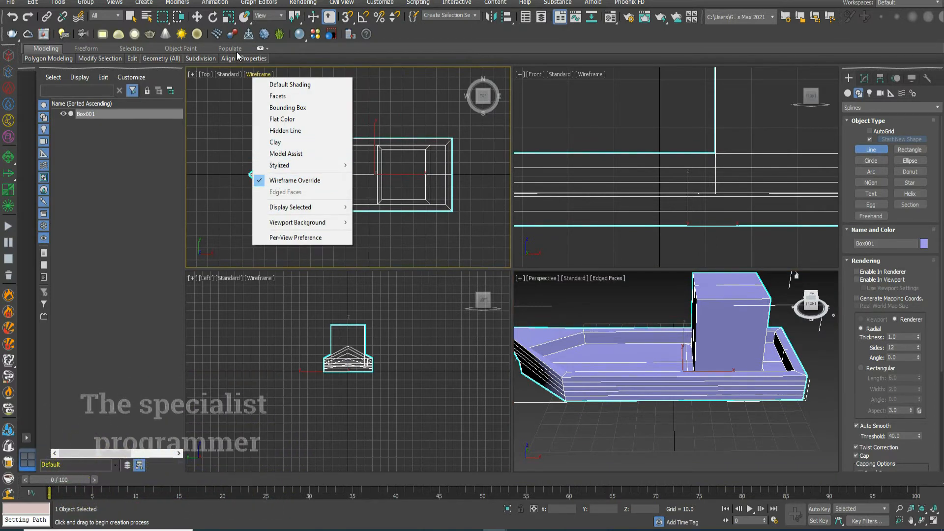
click(277, 97)
click(254, 74)
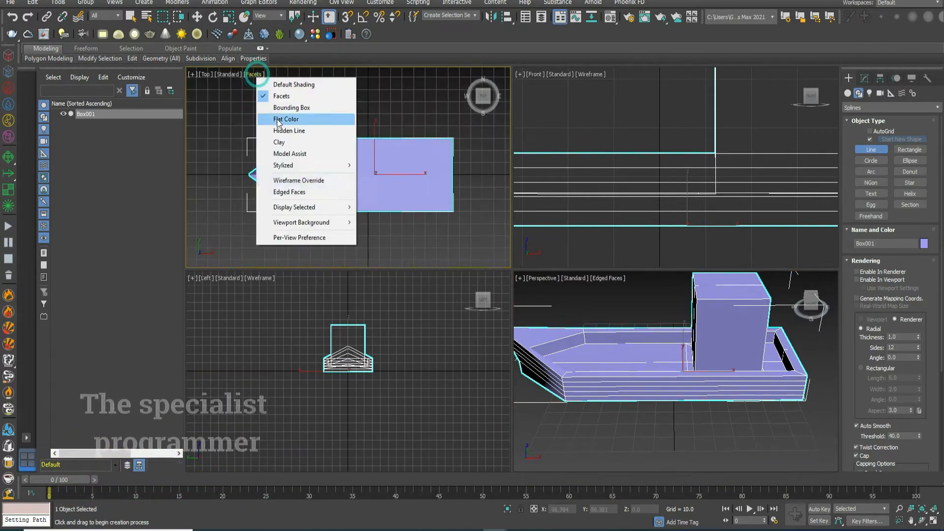
click(280, 192)
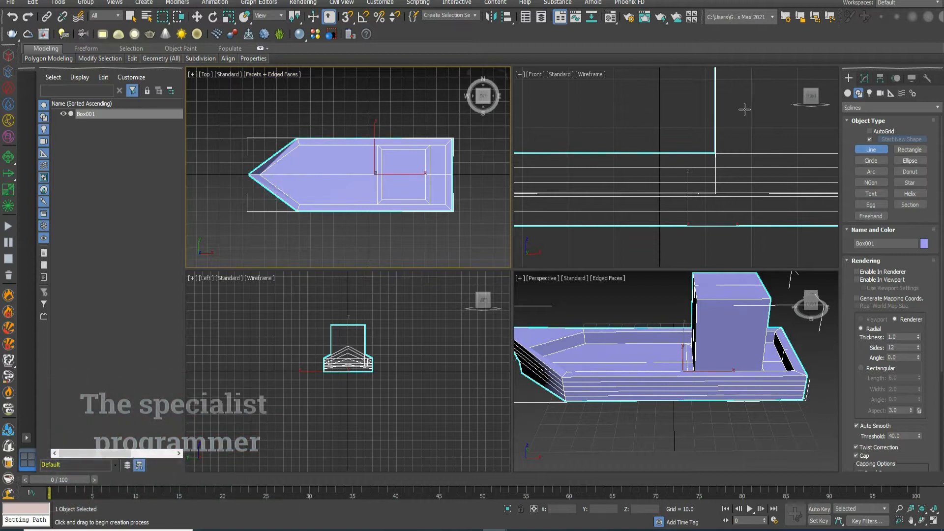
- Trace an open line in the Top view along both side rims and across the stern, starting and ending near midship
key(alt+w)
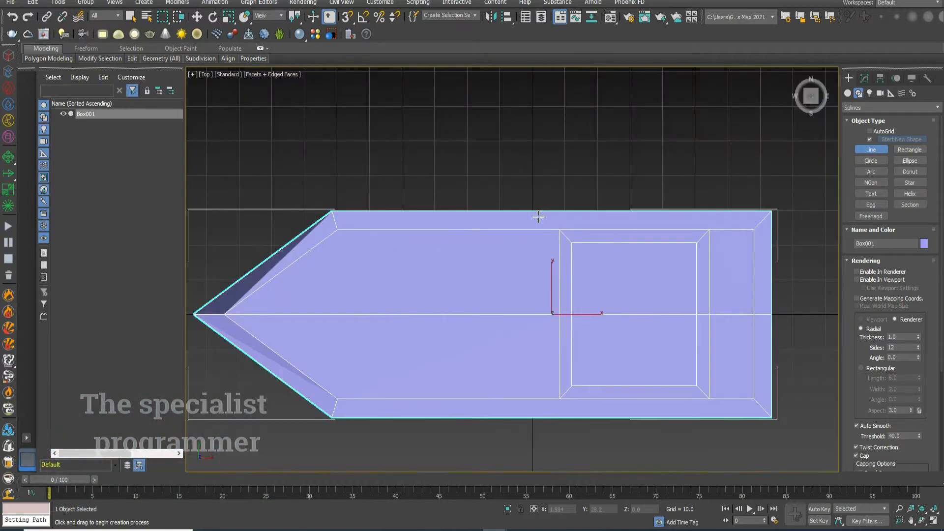
click(538, 217)
click(763, 217)
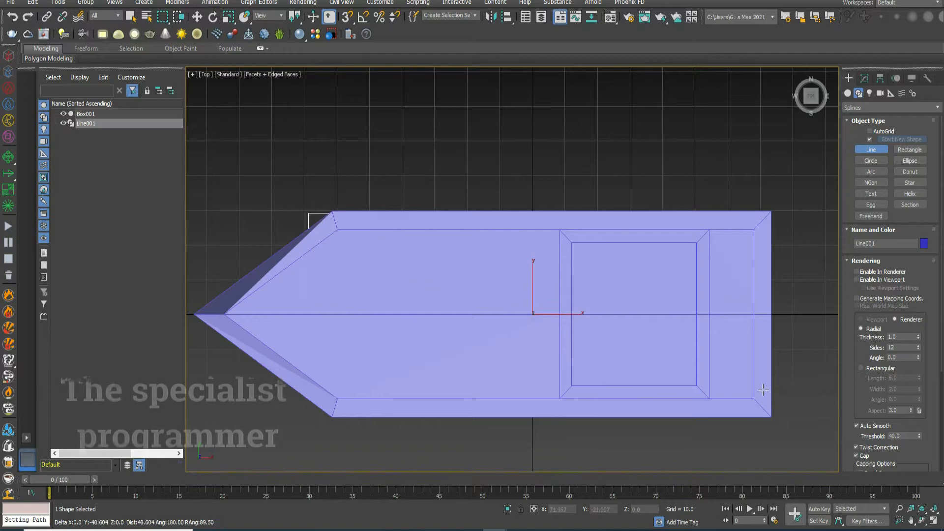
click(757, 406)
click(520, 406)
right_click(519, 406)
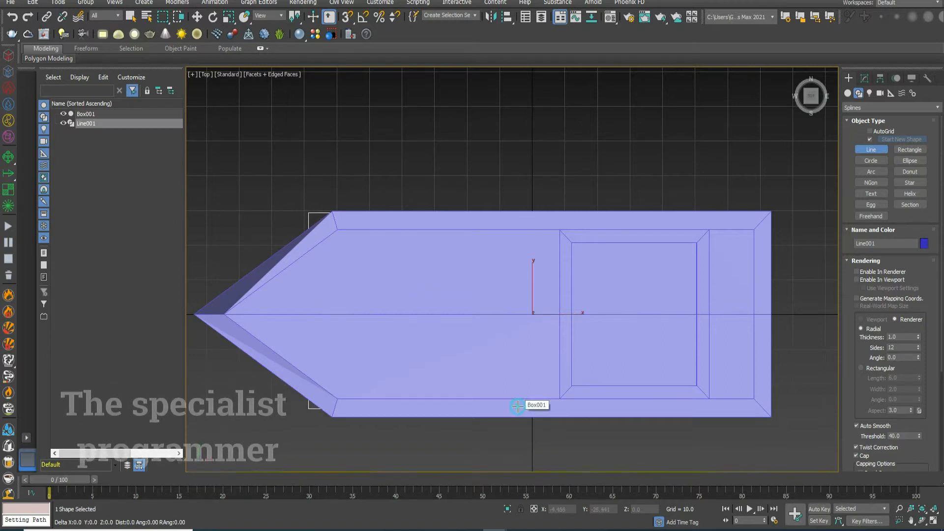
- Raise the stern line in the Front view until it sits just above the hull rim
click(933, 520)
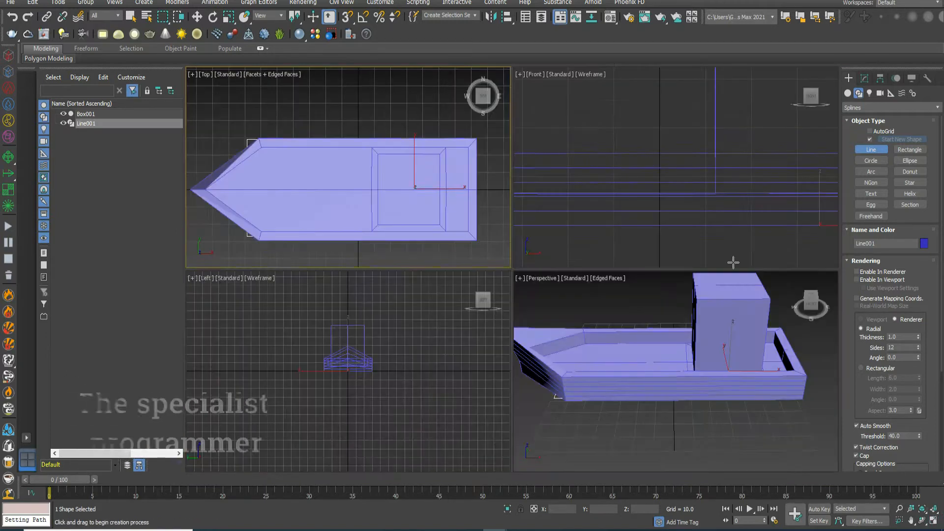
scroll(664, 190, down, 6)
right_click(698, 187)
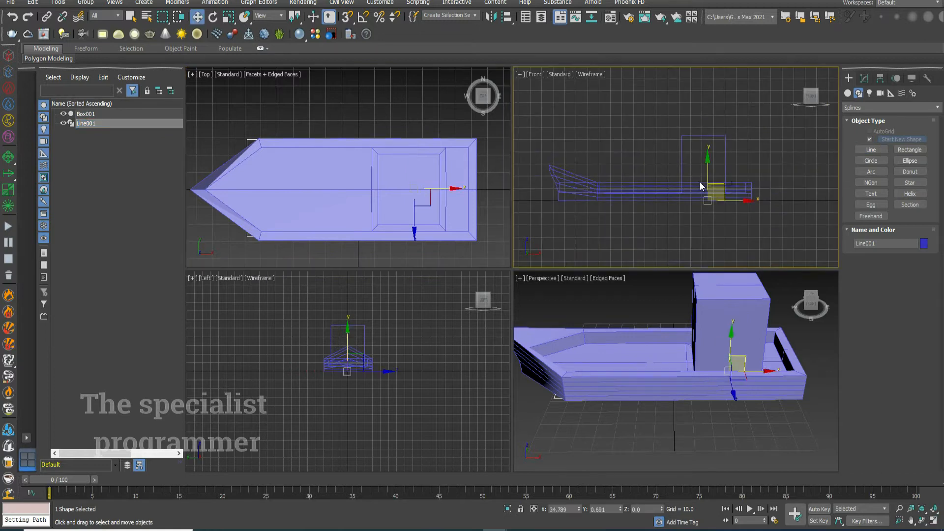
drag(709, 157, 707, 146)
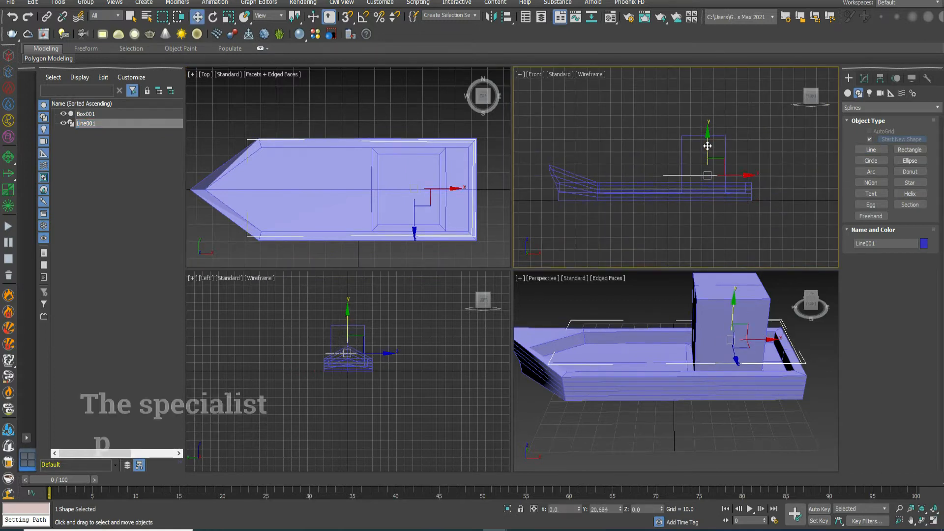
- Trace a second open line in the Top view around the bow rim, from one side through the bow tip to the other
click(851, 77)
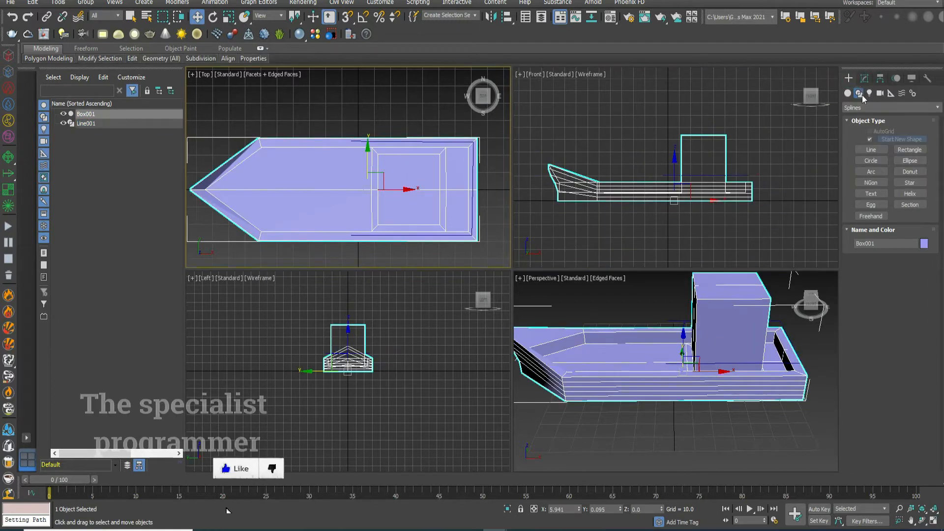
click(275, 143)
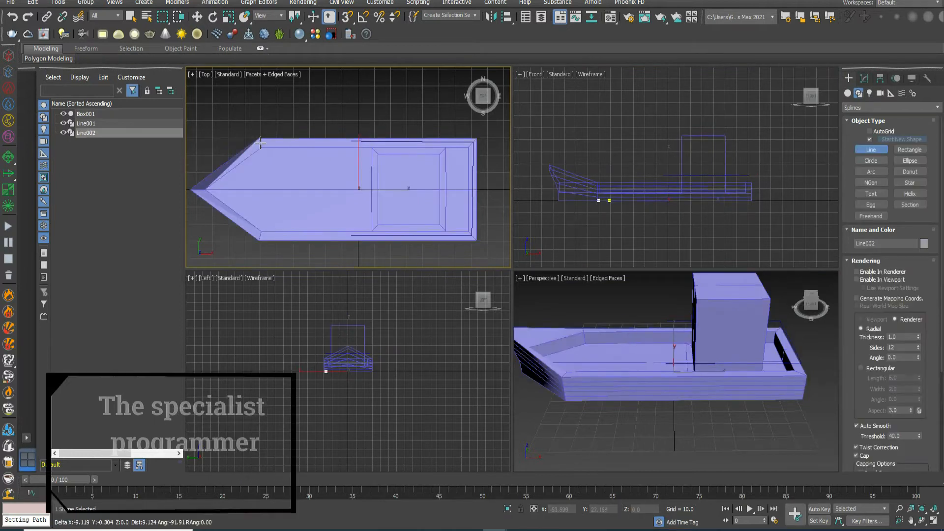
click(261, 143)
click(231, 211)
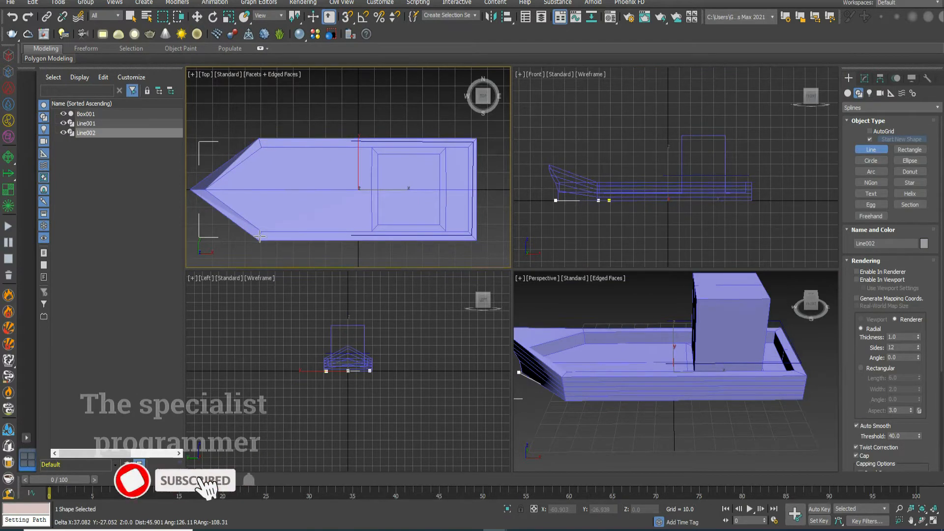
click(276, 236)
right_click(276, 236)
- Raise the bow line above the bow in the Front view, to a height of about 32.7
right_click(595, 198)
key(w)
drag(595, 197, 599, 155)
scroll(572, 158, up, 2)
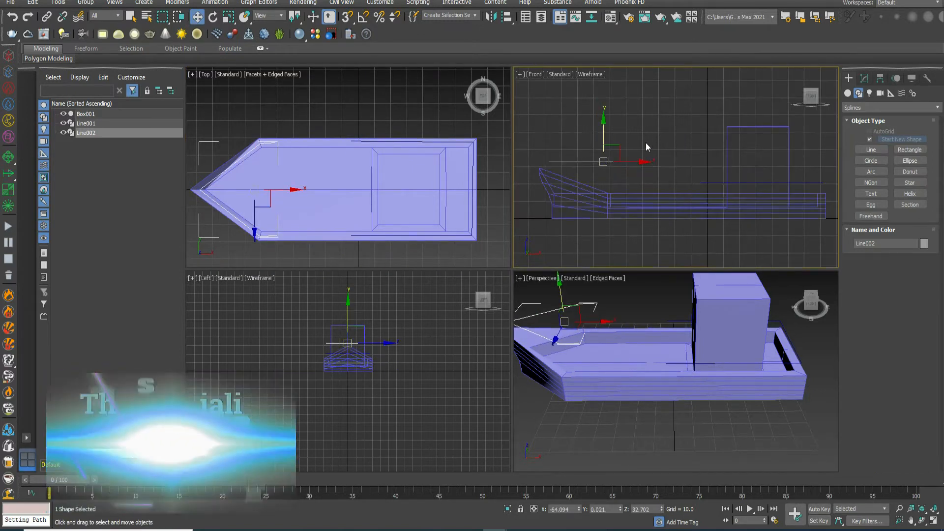
- Tilt the bow line in the Front view to follow the rising slope of the bow rim, and deselect it
click(865, 79)
click(859, 125)
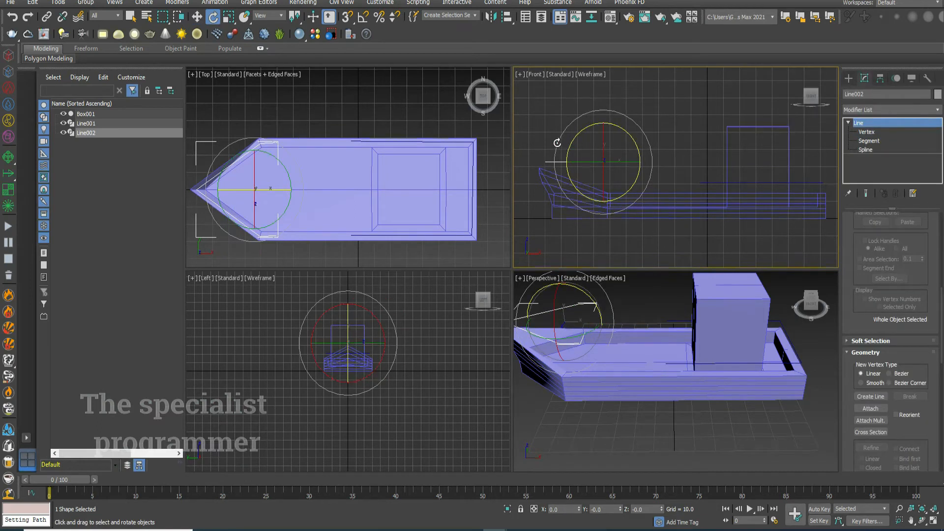
drag(557, 143, 602, 183)
right_click(595, 148)
click(605, 152)
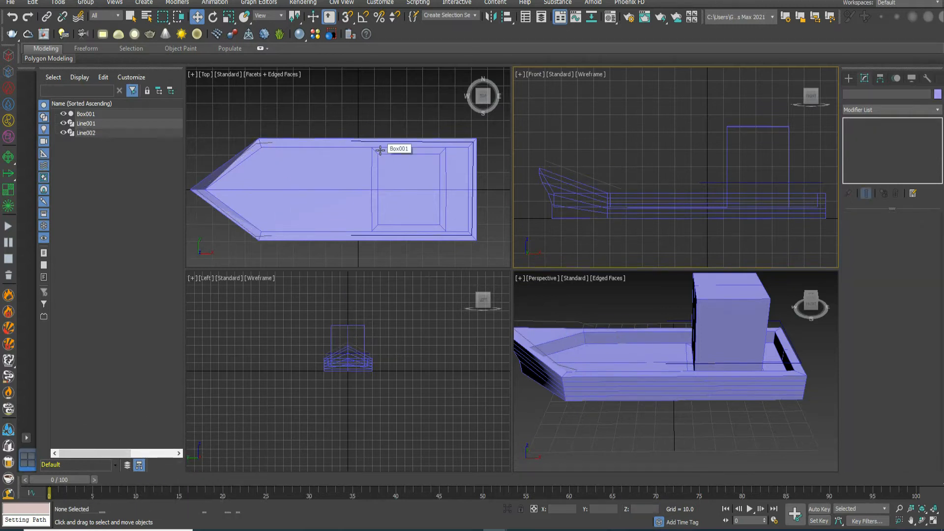
- Trace a third open line around the cabin outline in the Top view and raise it above the cabin roof
click(848, 78)
click(873, 149)
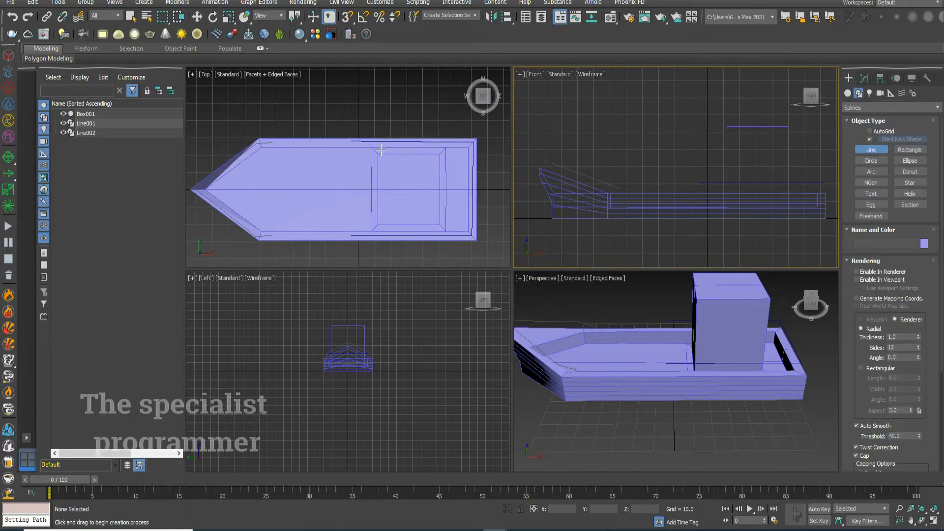
click(386, 149)
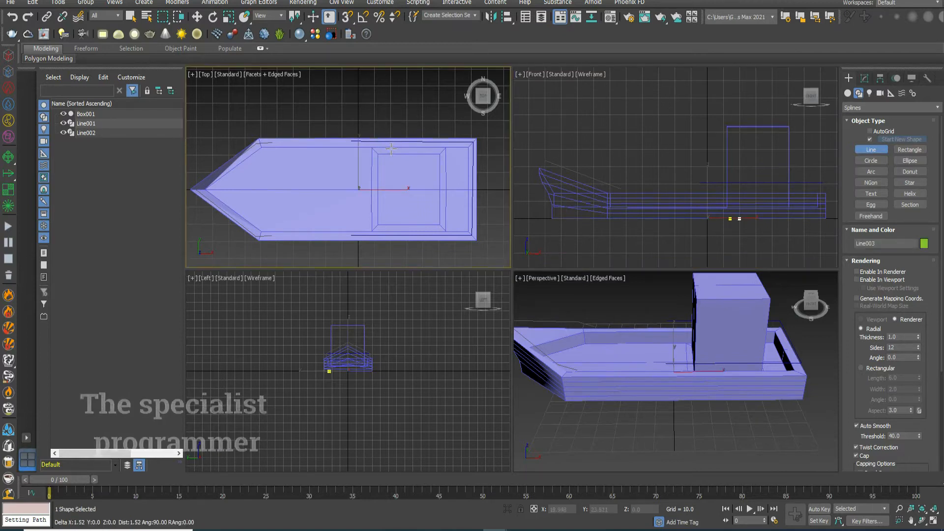
click(442, 151)
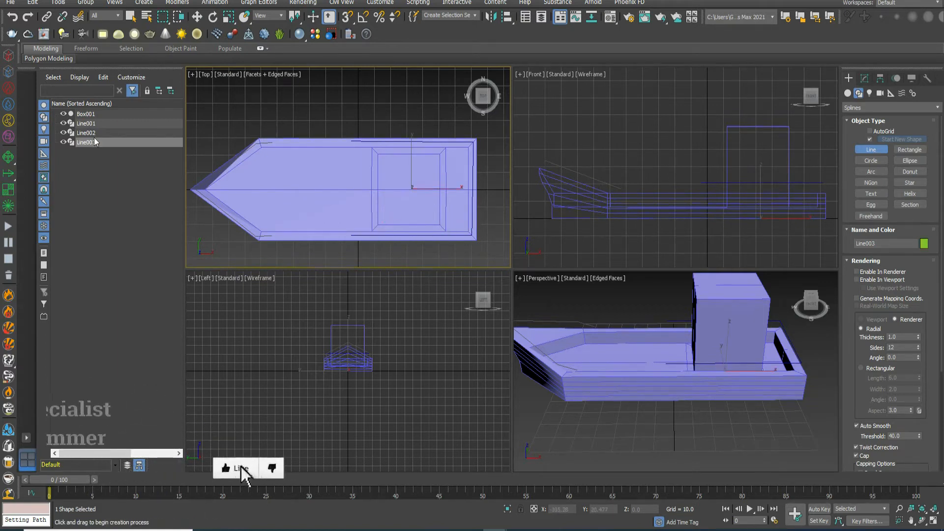
right_click(741, 207)
key(w)
drag(760, 196, 761, 100)
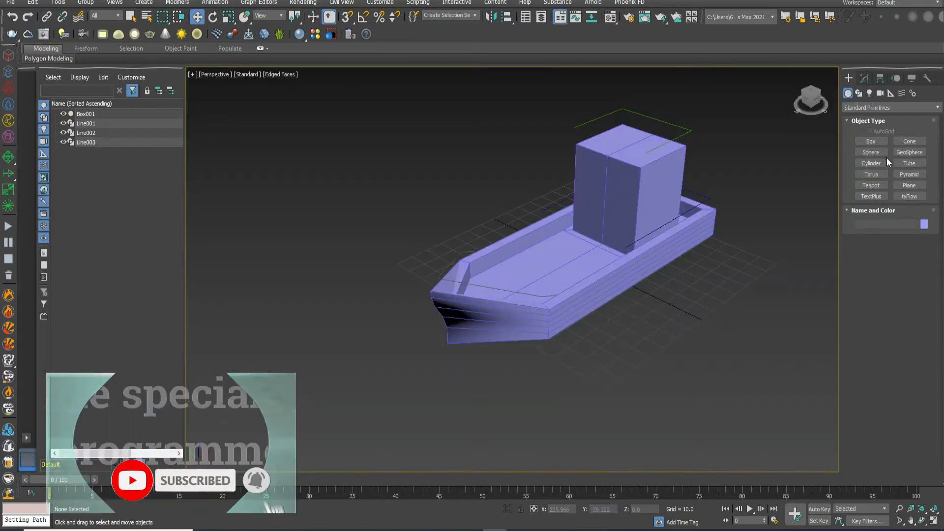
- Create a thin cylinder beside the boat with a radius of 0.4 and a height of about 14.7
click(871, 163)
drag(731, 265, 719, 261)
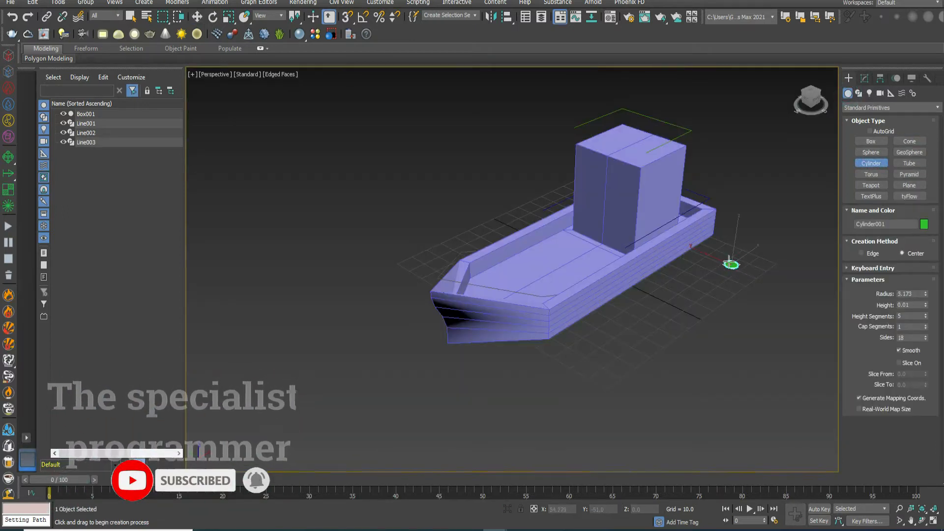
click(731, 252)
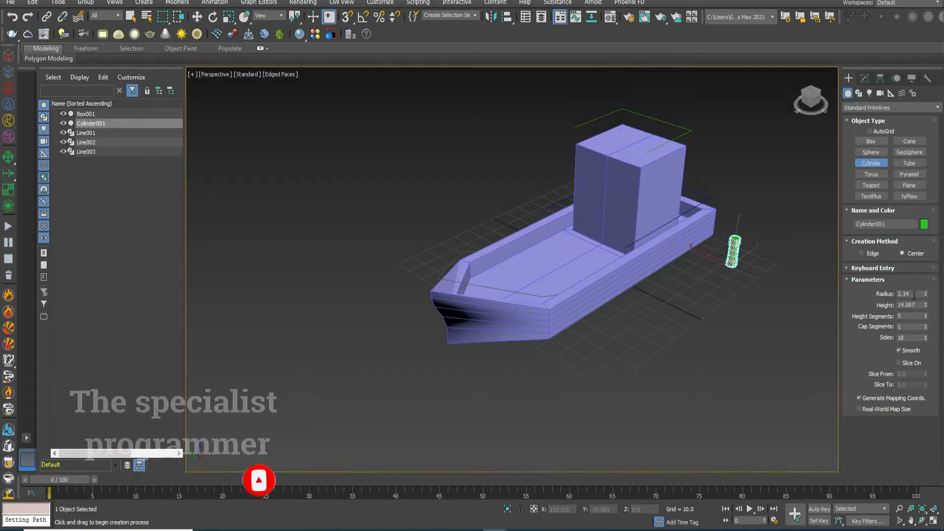
text(0.3)
key(Return)
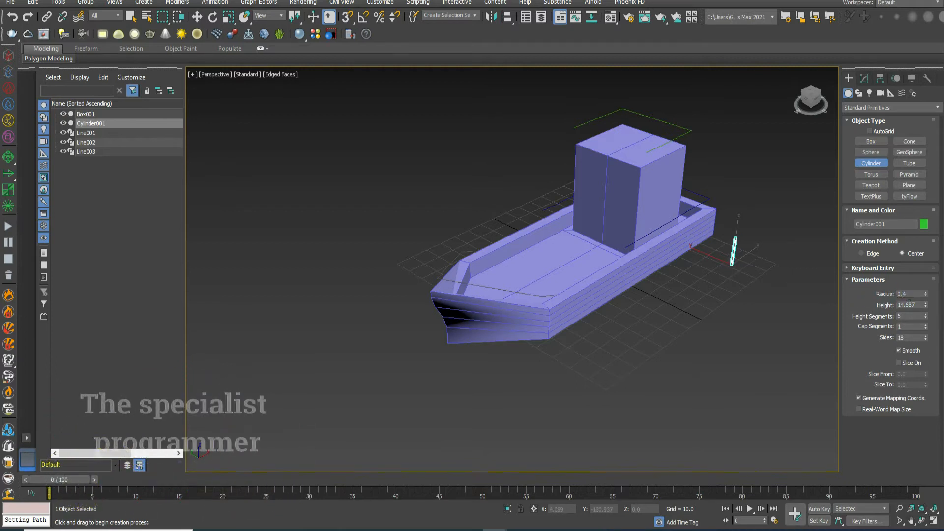
- Raise the cylinder to rim level near the stern and shorten it to a height of about 5.77 as a railing post
key(alt+w)
key(w)
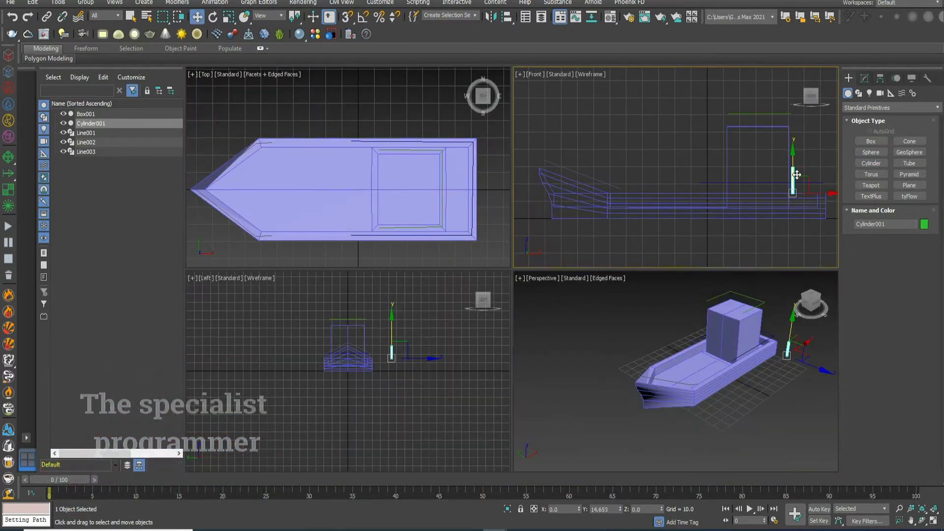
click(864, 80)
drag(934, 272, 934, 275)
scroll(826, 182, up, 3)
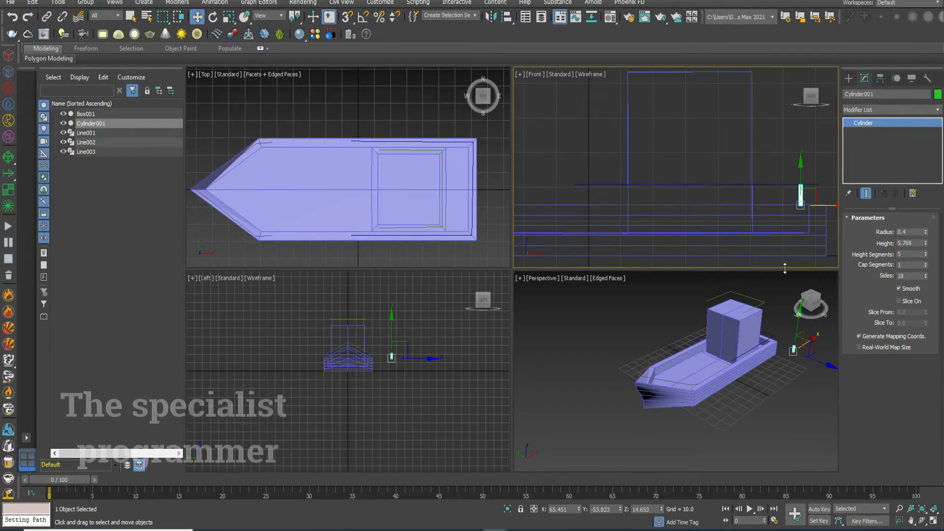
- Move the post onto the side rim line in the Top view and clone it toward the bow as four copies
scroll(457, 239, down, 3)
click(466, 259)
click(934, 519)
right_click(733, 404)
click(740, 421)
mouse_move(738, 432)
mouse_down()
mouse_move(738, 399)
mouse_move(734, 412)
mouse_move(683, 388)
mouse_up()
click(497, 266)
click(497, 266)
click(473, 306)
key(Return)
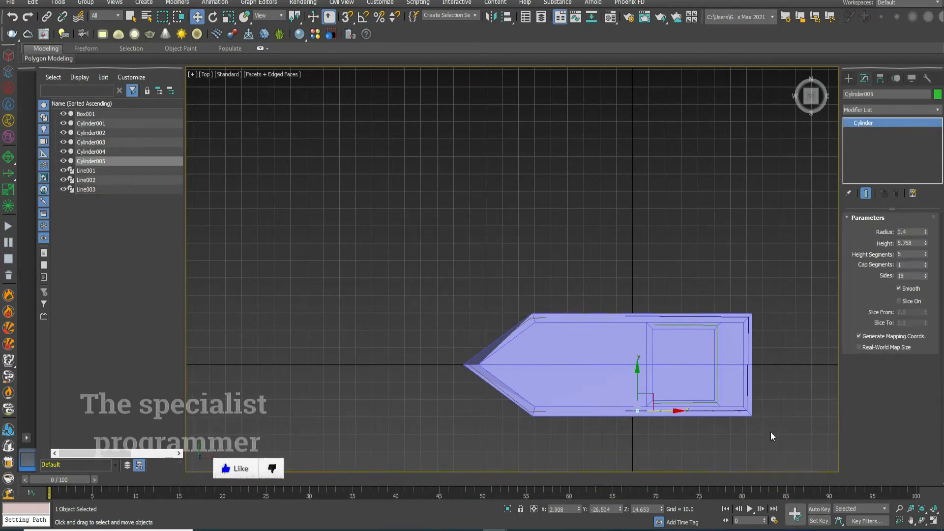
click(126, 189)
ctrl+click(128, 180)
ctrl+click(126, 171)
click(112, 236)
- Select the five side posts, Cylinder001 to Cylinder005, and clone them across onto the opposite side rim
click(95, 124)
ctrl+click(95, 134)
ctrl+click(94, 142)
ctrl+click(93, 151)
ctrl+click(94, 161)
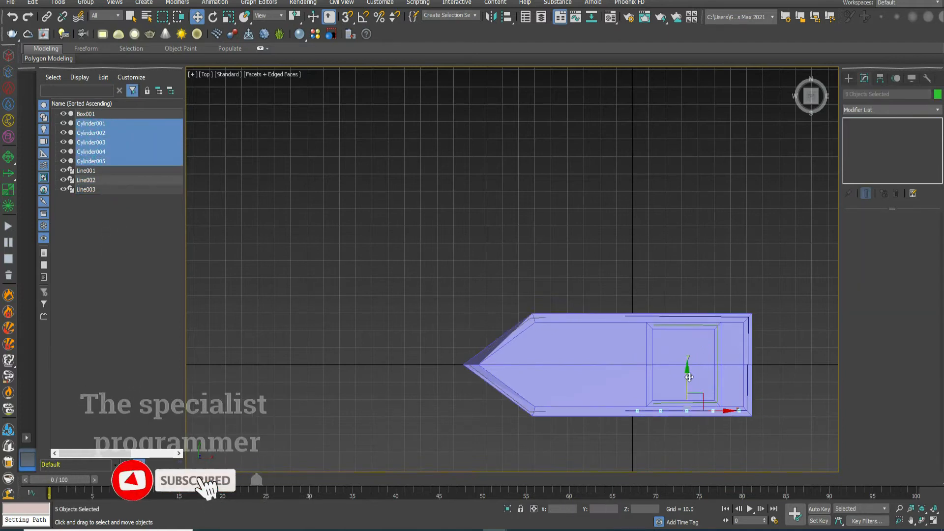
drag(683, 388, 692, 281)
click(469, 307)
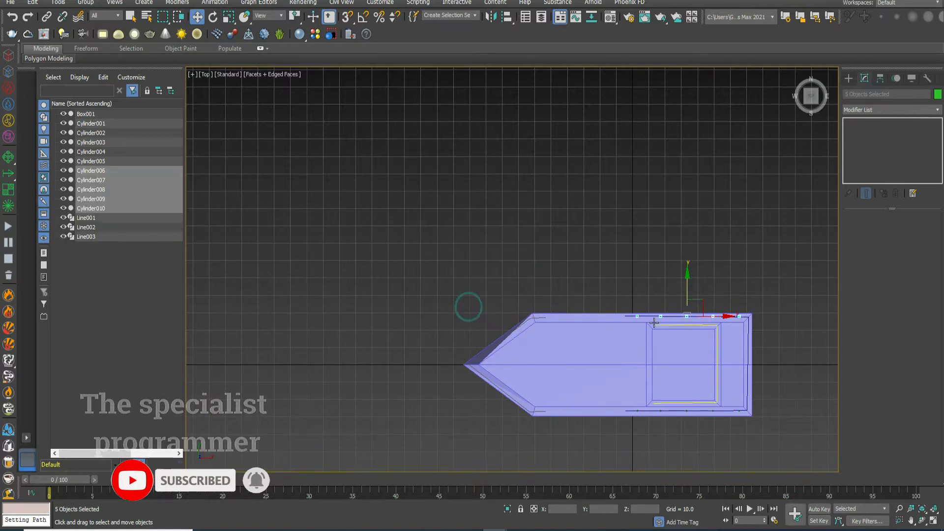
- Clone the side post nearest the stern corner as one copy aligned with the stern rim line
click(740, 411)
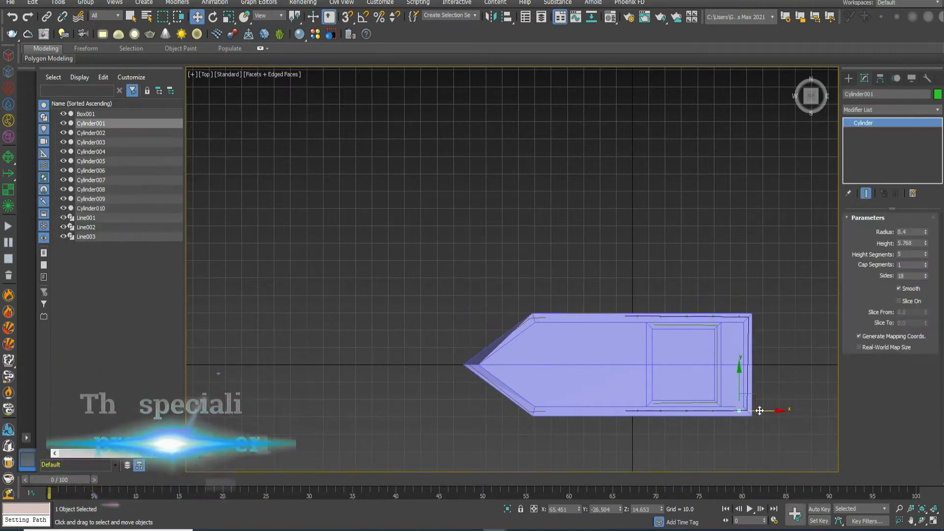
shift+drag(763, 410, 765, 410)
click(469, 306)
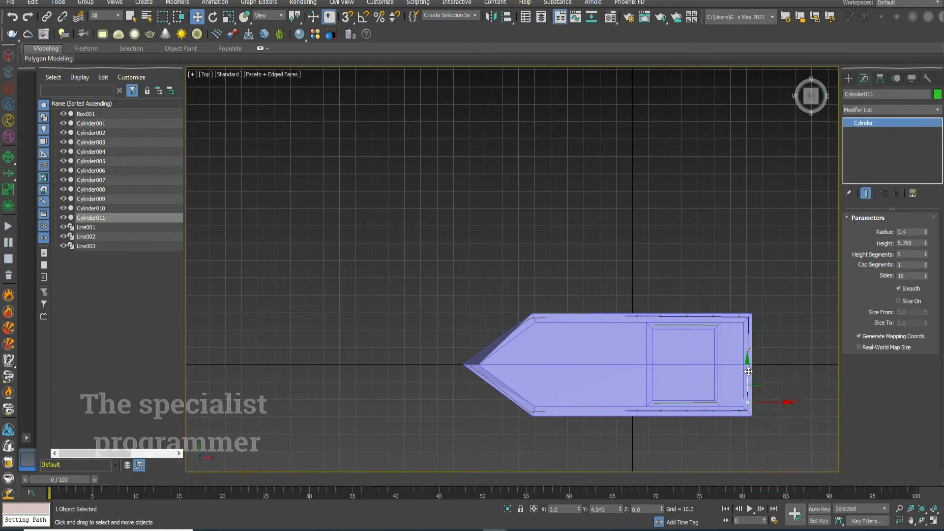
- Clone the stern post across the stern rim to add three more spaced posts
shift+drag(749, 371, 746, 345)
click(497, 266)
click(496, 266)
click(473, 306)
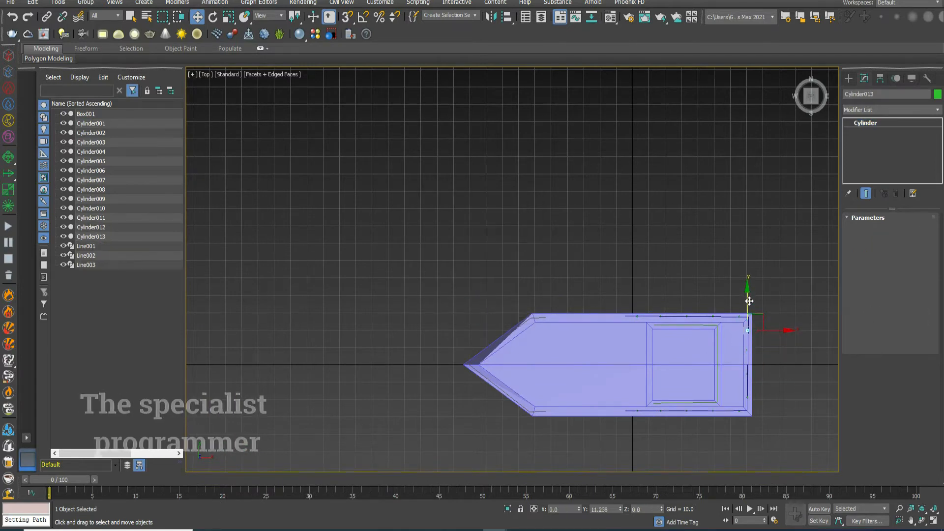
shift+drag(749, 301, 749, 301)
click(475, 306)
- Clone one stern post upward in the Left view so a single copy stands at cabin roof level
key(alt+w)
click(784, 320)
drag(812, 302, 741, 324)
alt+middle_drag(741, 325, 691, 290)
click(379, 387)
scroll(348, 345, up, 2)
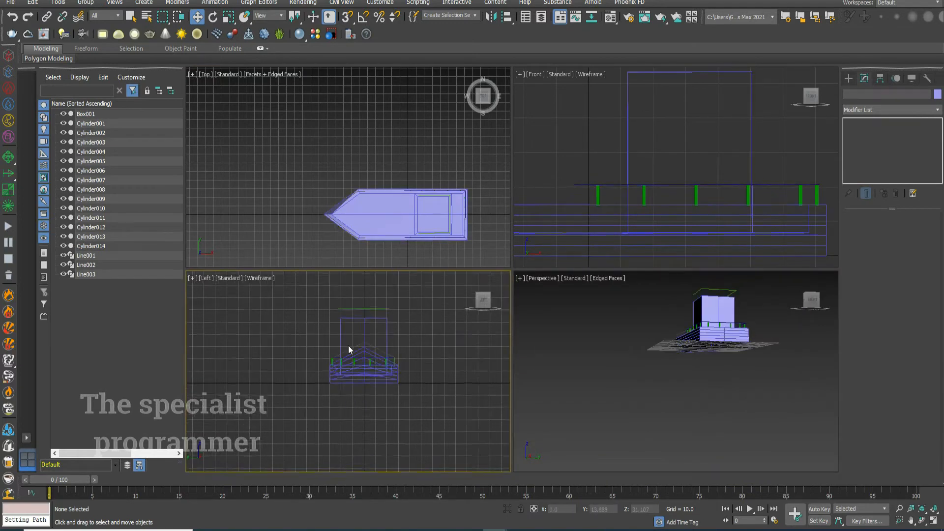
scroll(347, 346, up, 6)
scroll(393, 364, down, 4)
click(400, 376)
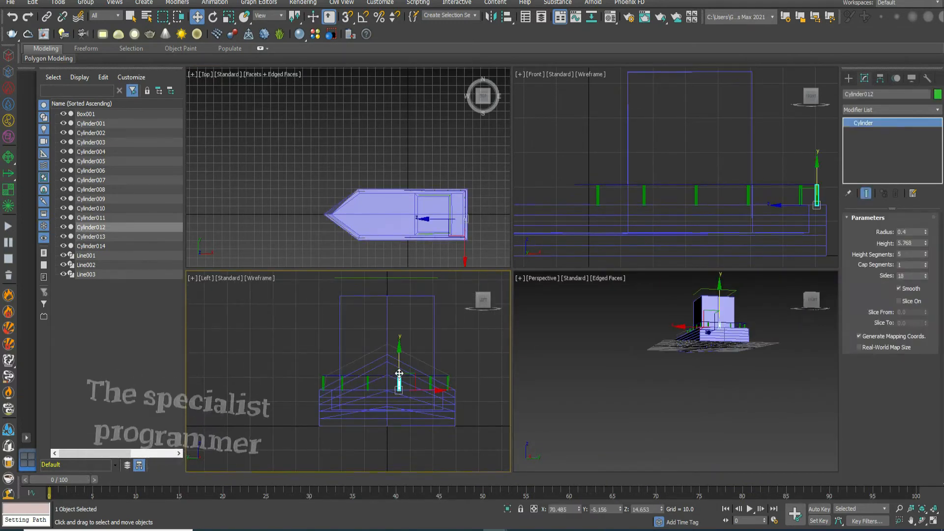
drag(403, 269, 403, 265)
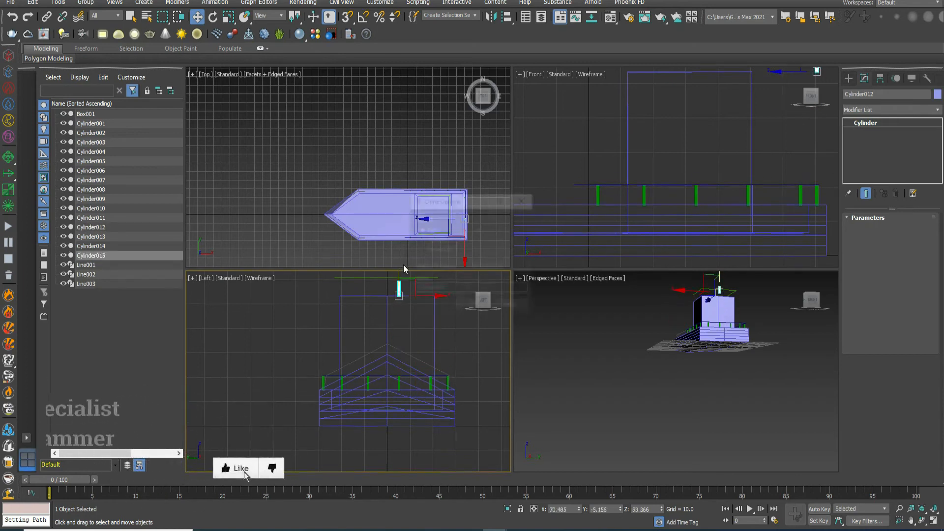
click(472, 309)
- Lower the cabin line in the Left view so it meets the top of the roof post
click(419, 279)
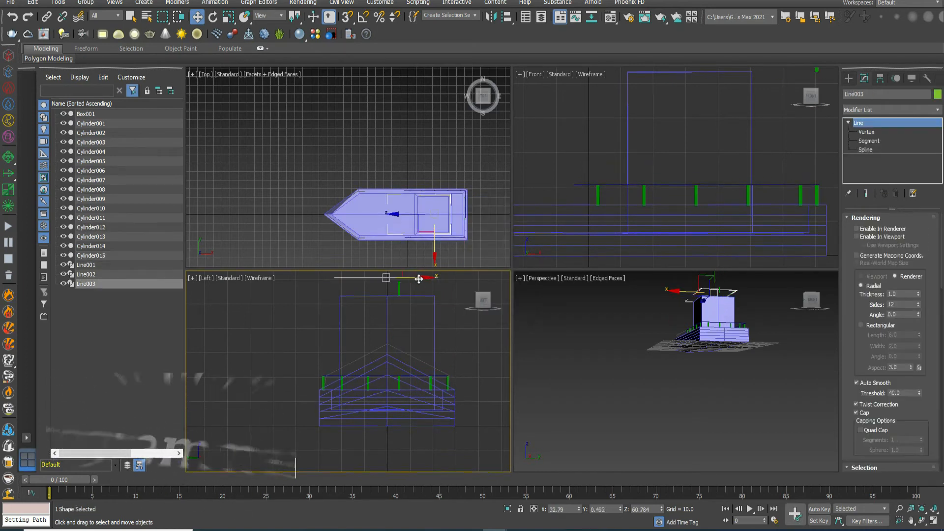
click(912, 520)
drag(485, 342, 488, 362)
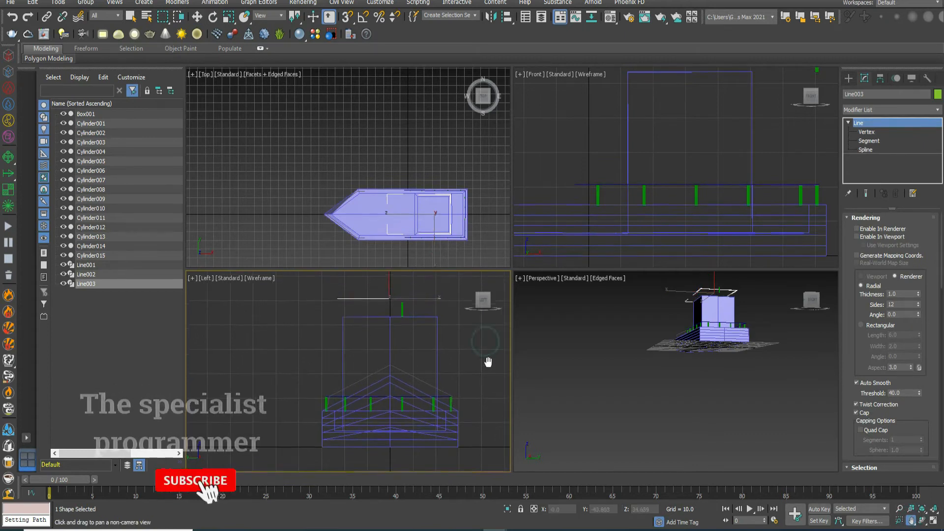
right_click(488, 362)
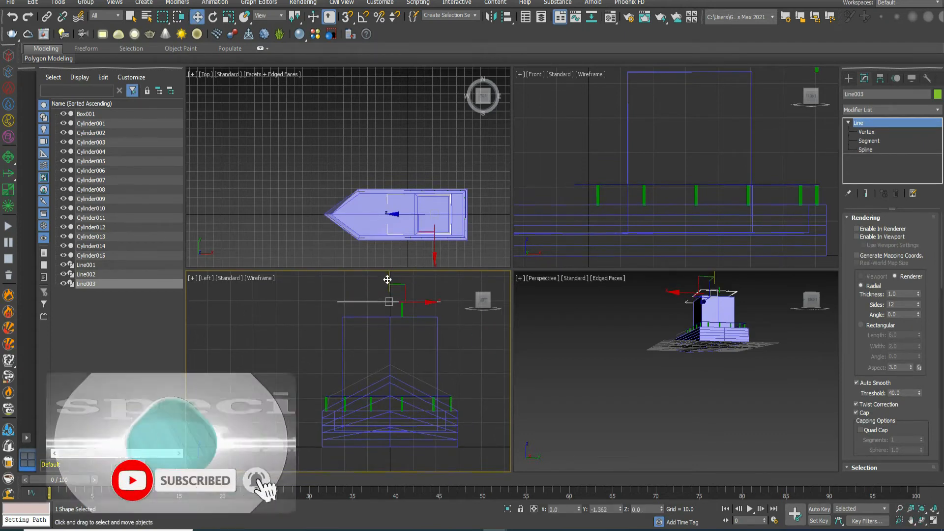
click(429, 323)
- Clone the cabin roof post sideways along the roof line in the Left view as two spaced copies
click(401, 311)
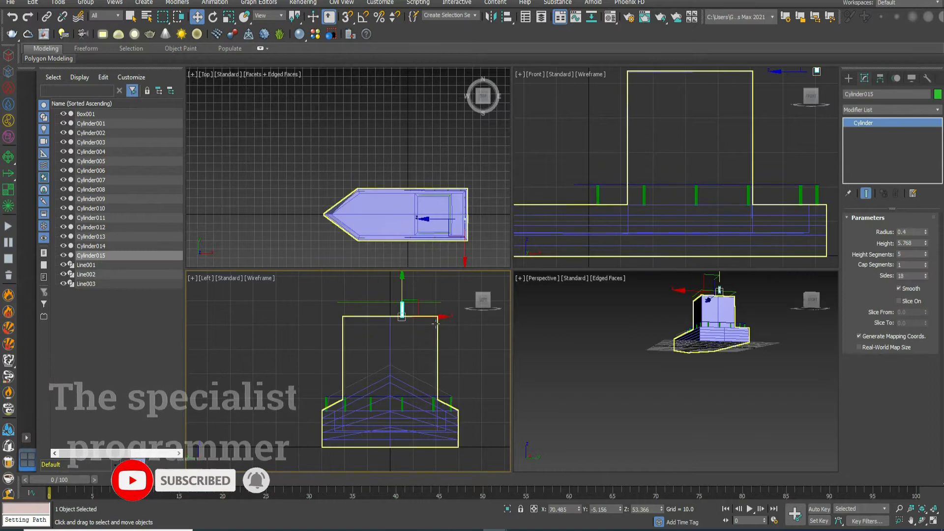
shift+drag(444, 317, 421, 317)
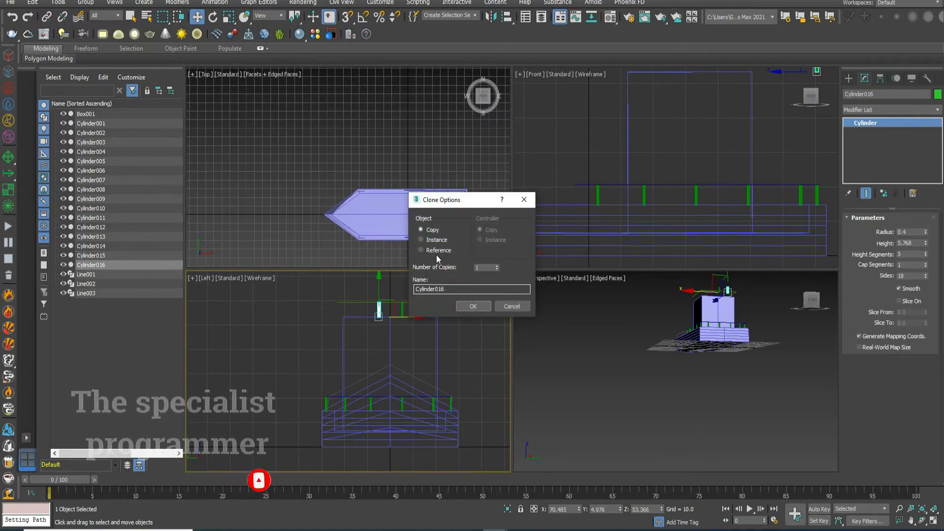
click(496, 266)
click(472, 306)
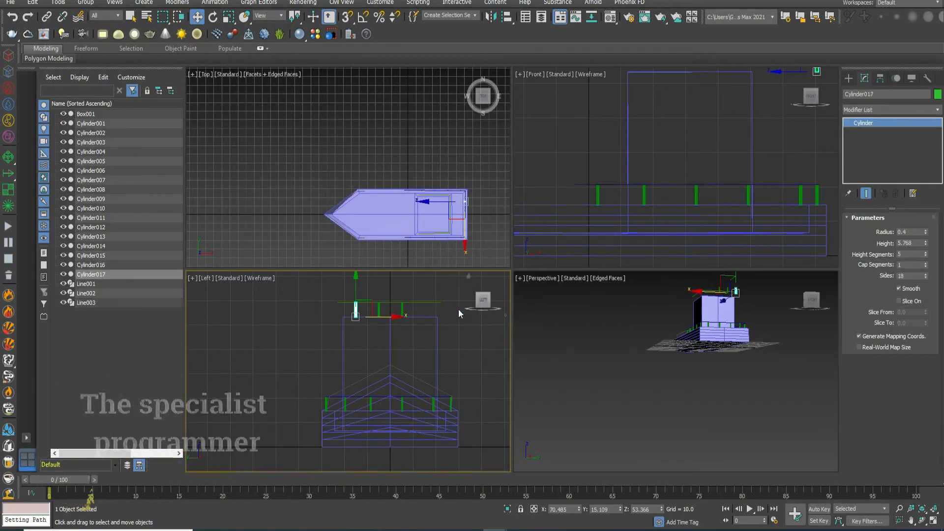
- Clone the original roof post in the opposite direction as one copy with the same spacing
click(403, 310)
drag(442, 317, 465, 317)
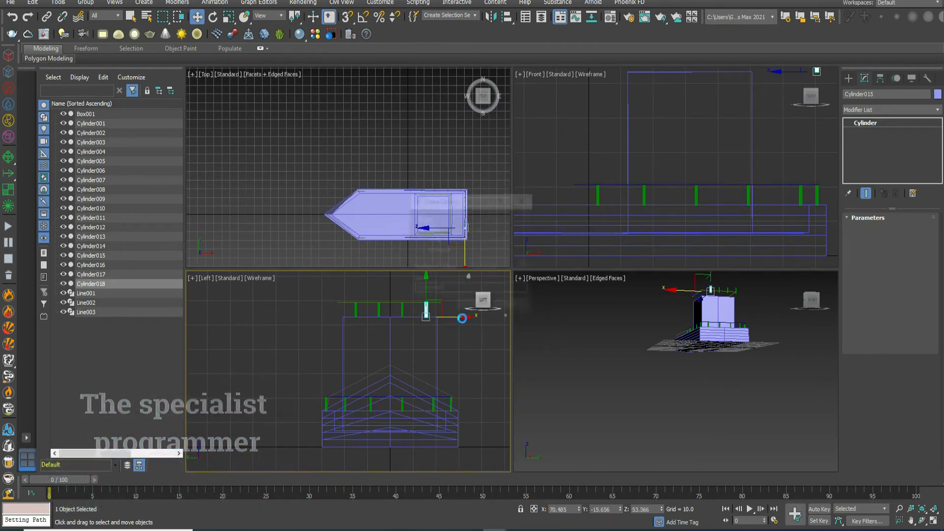
click(472, 306)
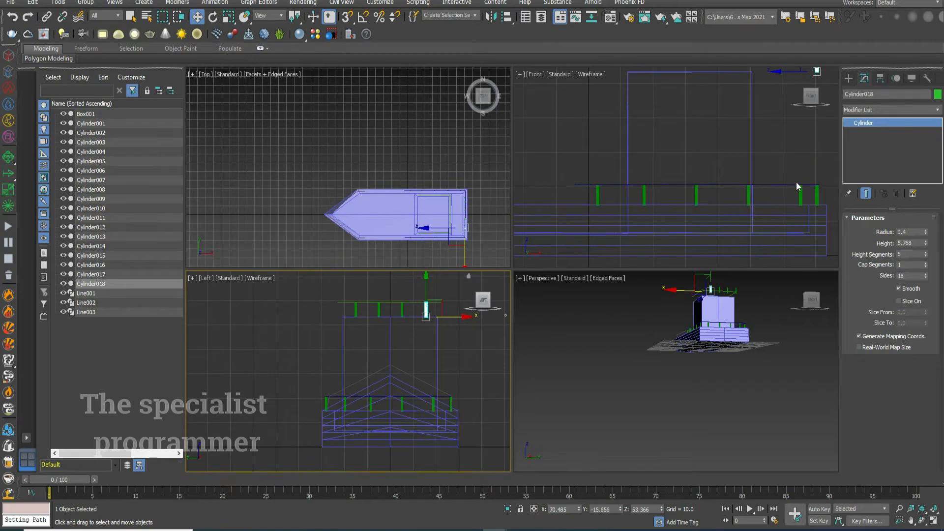
- Move the four roof posts together in the Front view onto the stern edge of the cabin roof
ctrl+click(402, 309)
ctrl+click(379, 309)
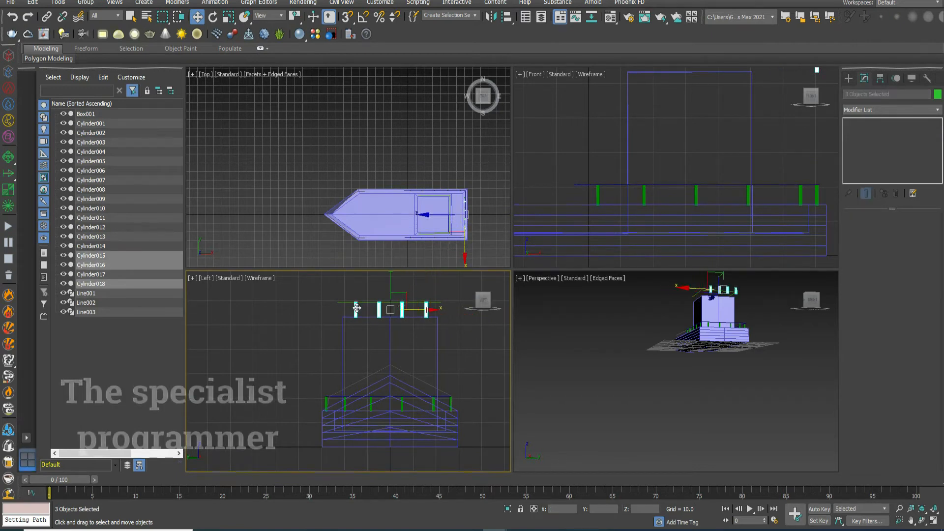
ctrl+click(356, 309)
scroll(740, 151, down, 2)
right_click(767, 87)
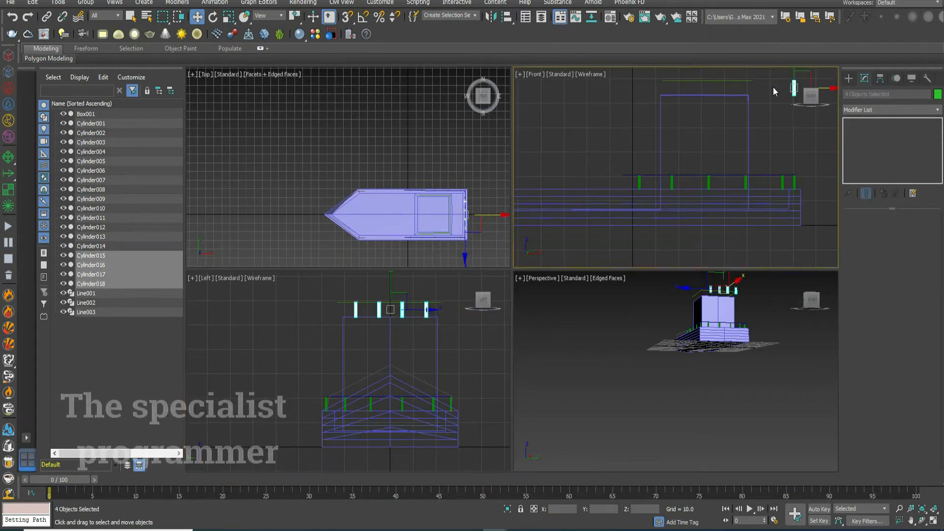
drag(832, 89, 786, 97)
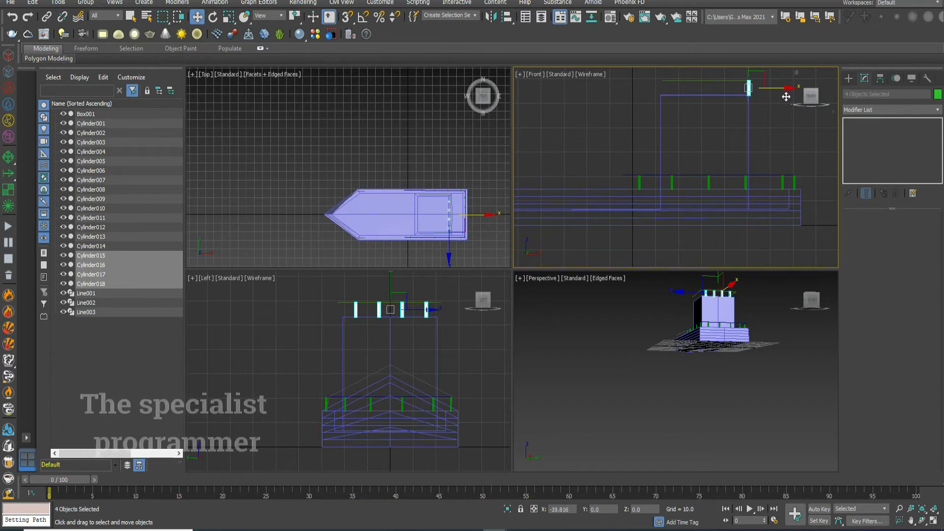
- Clone an end roof post onto the cabin roof's upper side line in the Top view, and add three more spaced copies along it
right_click(435, 198)
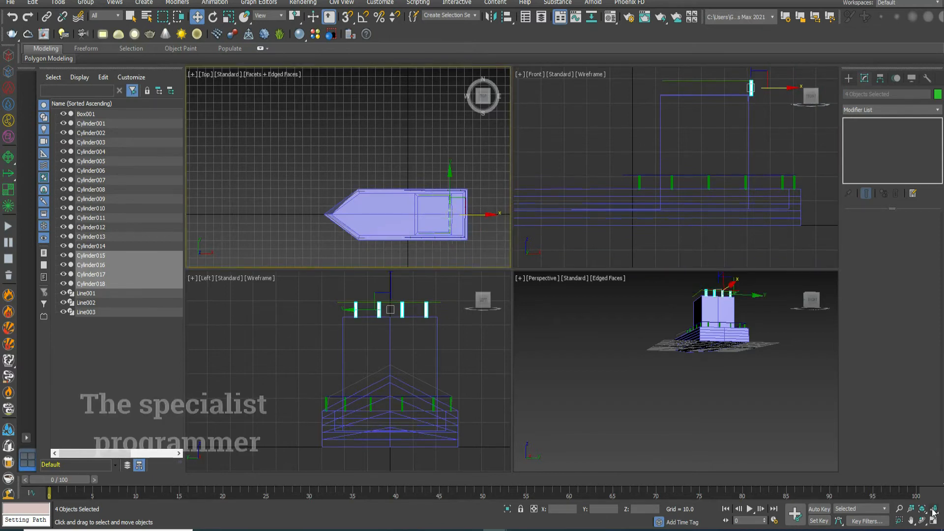
click(933, 523)
scroll(680, 368, up, 5)
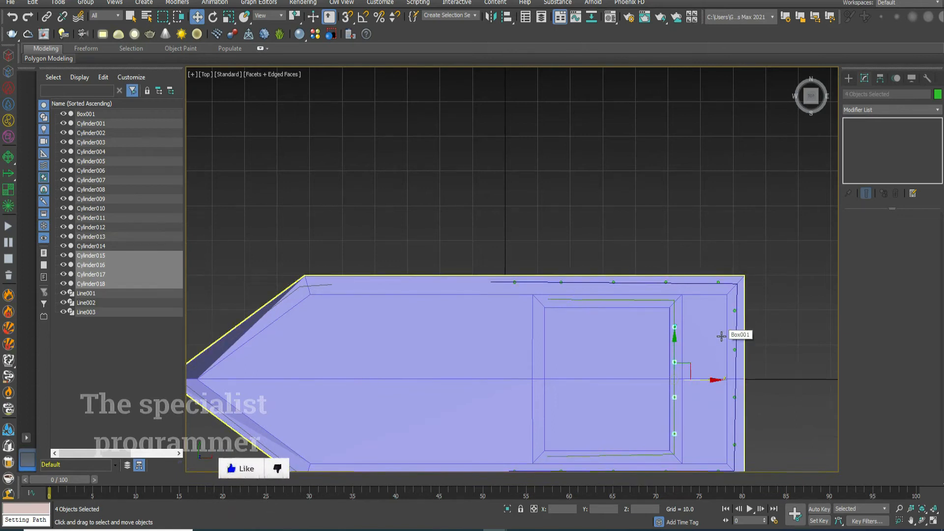
click(675, 327)
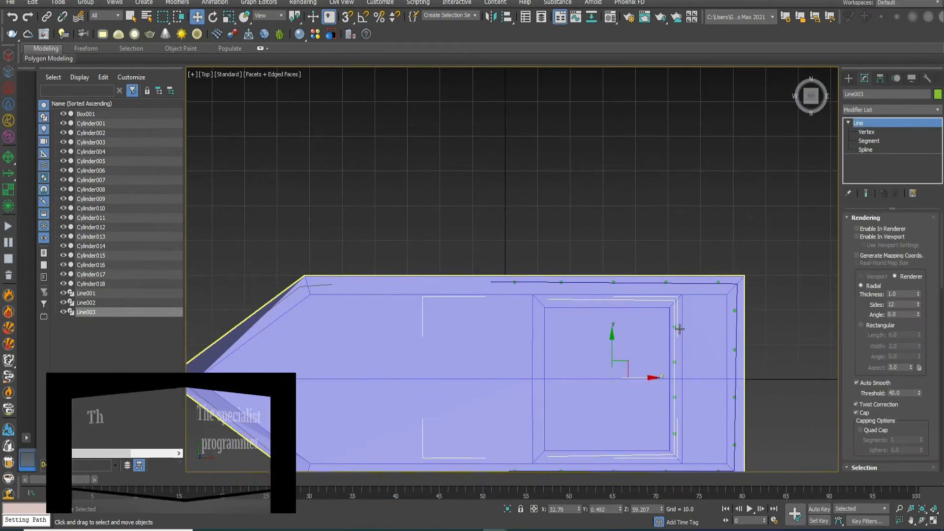
shift+drag(698, 328, 683, 328)
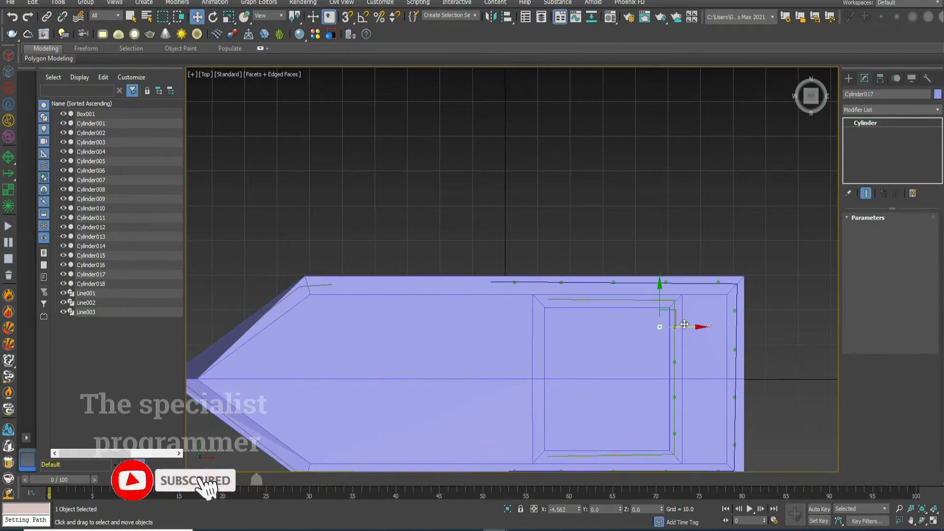
click(481, 306)
drag(660, 297, 660, 270)
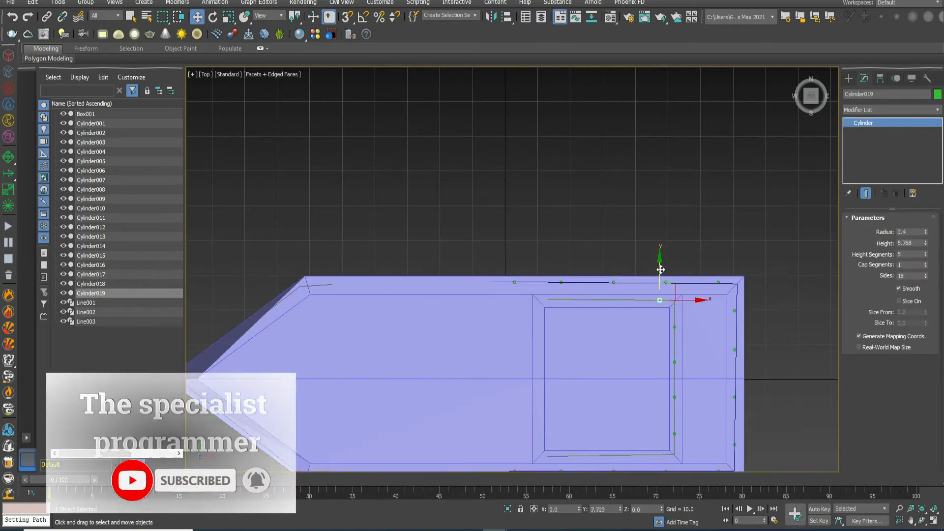
shift+drag(694, 296, 661, 295)
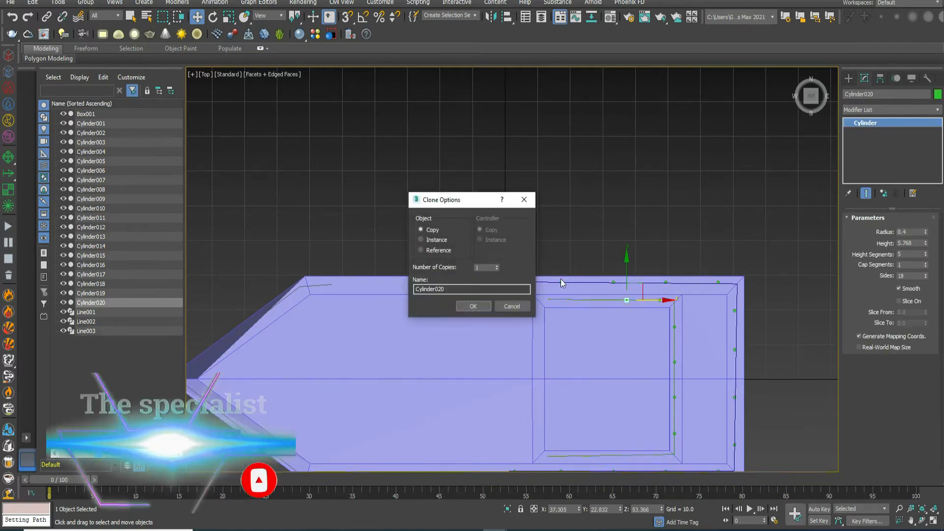
click(471, 306)
- Clone the four posts of the cabin roof's side line onto the opposite side line as copies
click(662, 302)
click(660, 300)
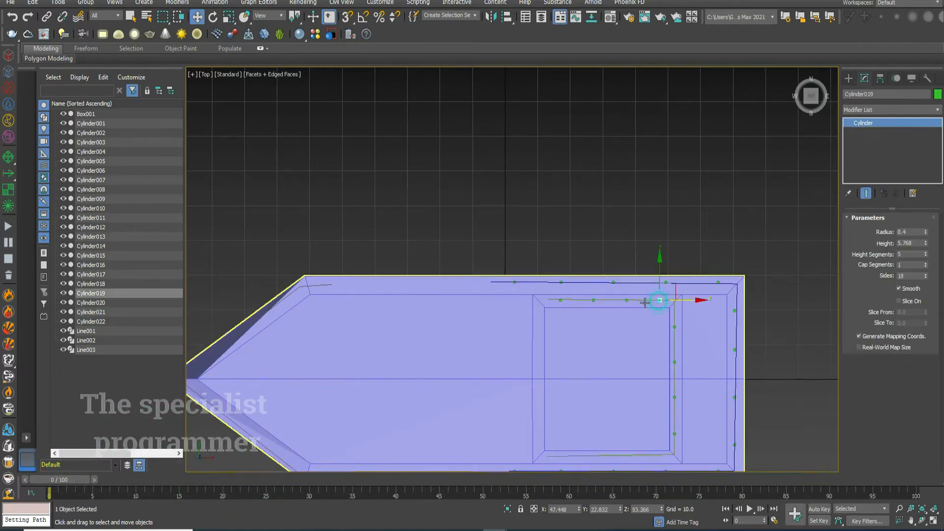
ctrl+click(627, 300)
ctrl+click(595, 300)
ctrl+click(561, 300)
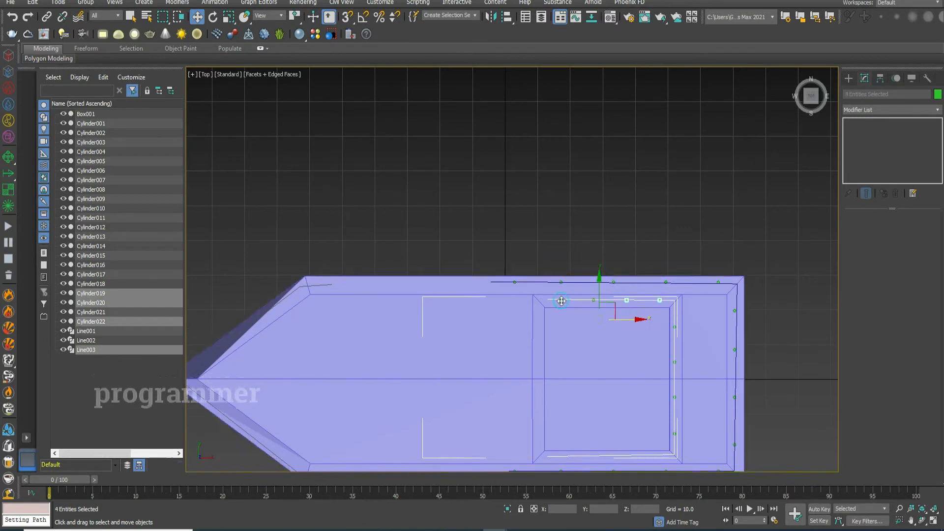
ctrl+click(594, 300)
ctrl+click(594, 300)
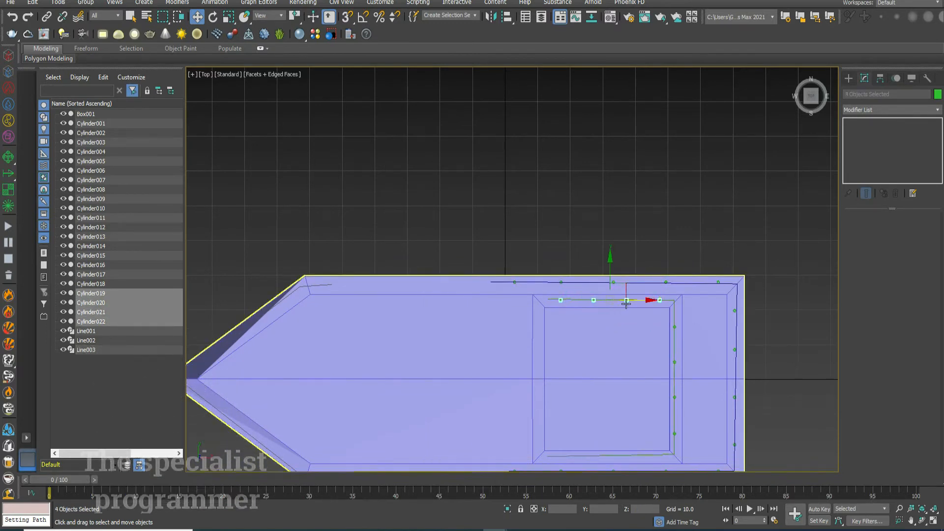
drag(610, 275, 609, 346)
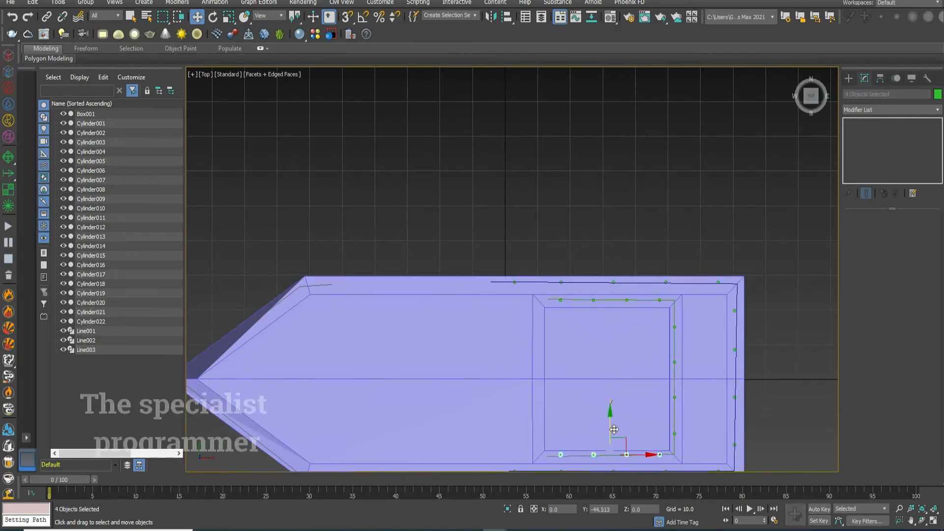
key(ctrl+v)
click(479, 308)
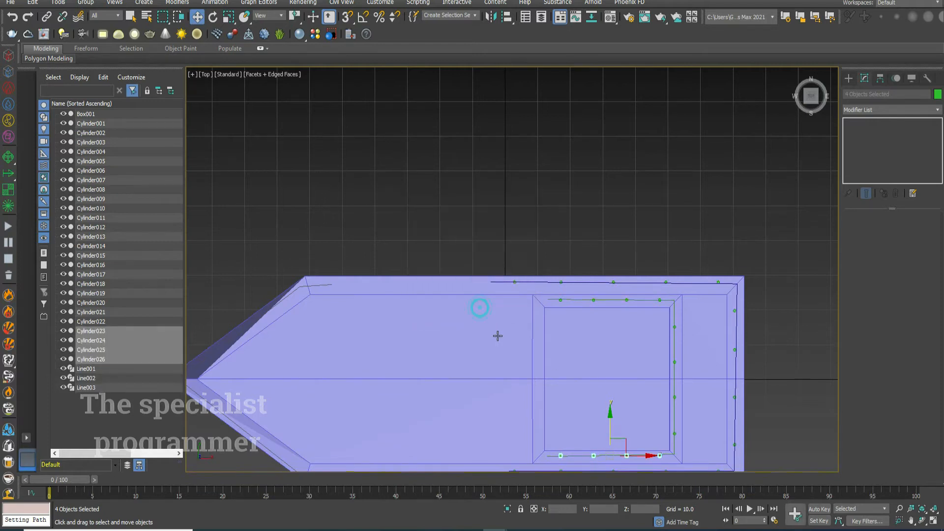
click(789, 298)
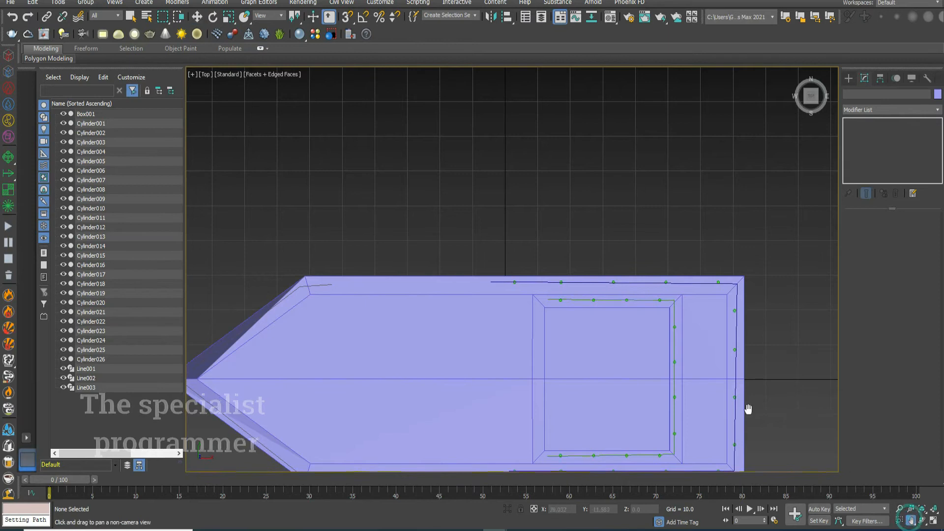
- Clone the foremost post of the lower hull side rail onto the near end of the bow line as a single copy
drag(748, 409, 752, 277)
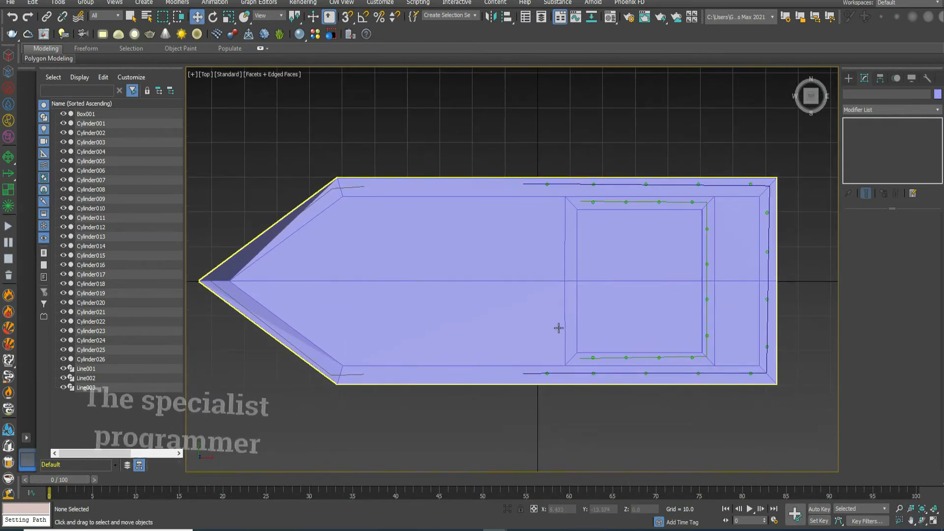
click(549, 372)
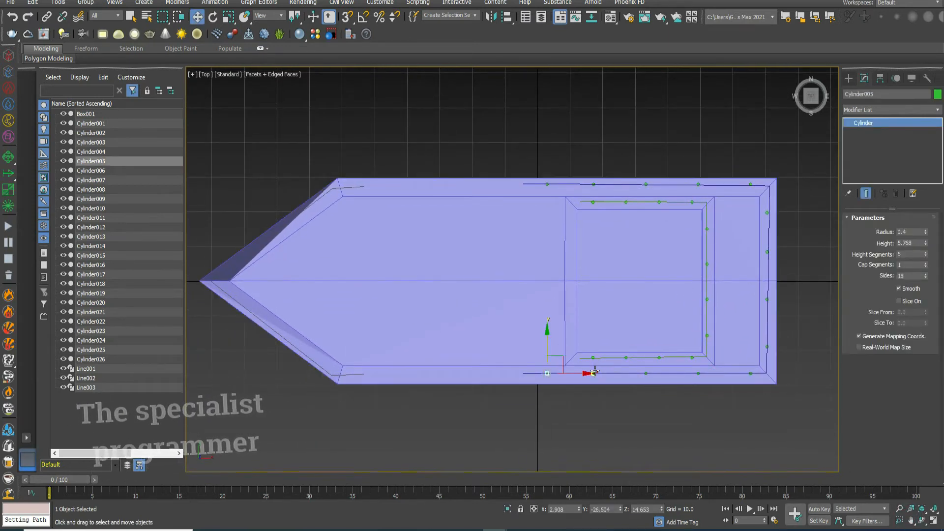
drag(590, 373, 397, 363)
click(472, 307)
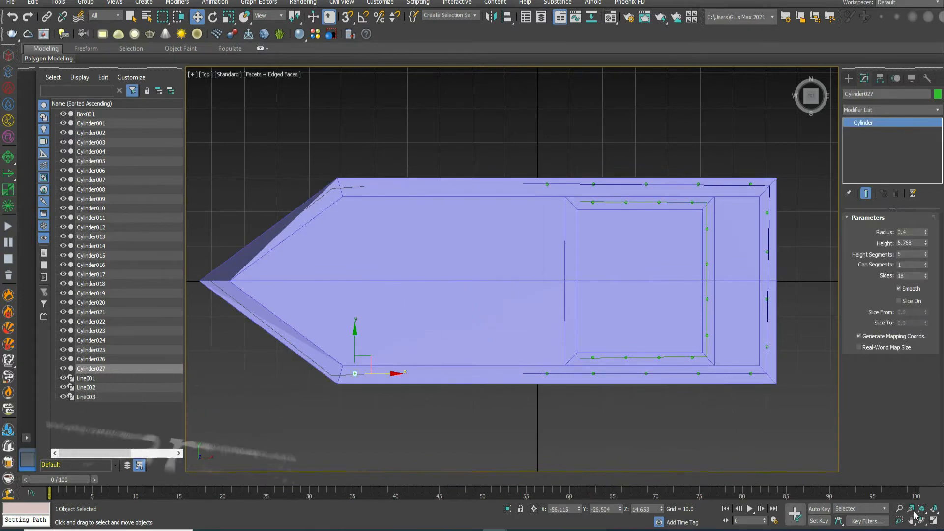
- Clone the new bow post up along the sloped bow line in the Front view as one copy
click(931, 519)
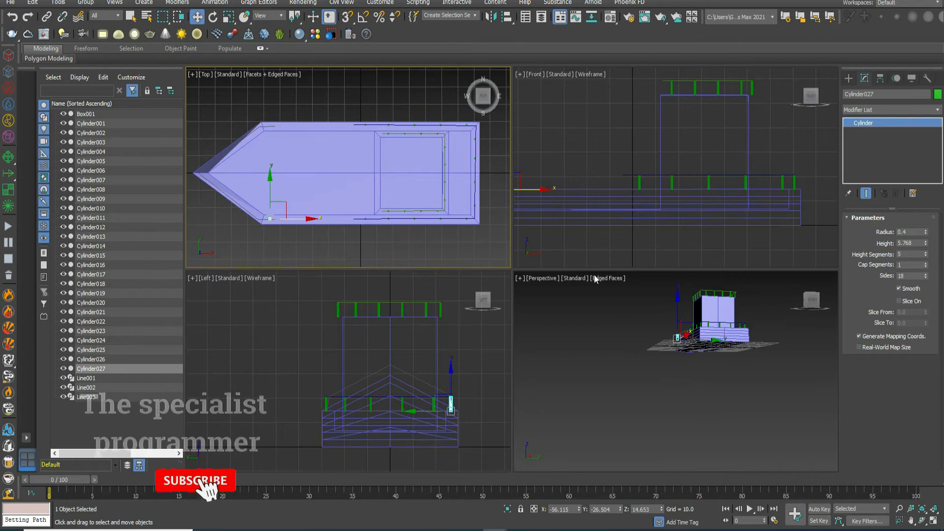
middle_click(606, 245)
click(913, 521)
drag(613, 241, 744, 257)
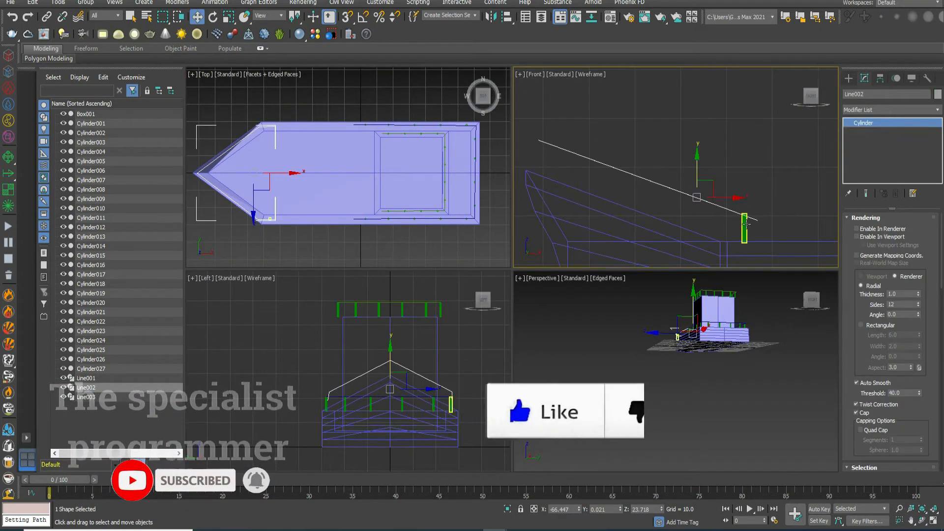
click(745, 229)
mouse_move(775, 242)
shift+mouse_down()
mouse_move(723, 229)
mouse_move(694, 189)
shift+mouse_up()
click(472, 306)
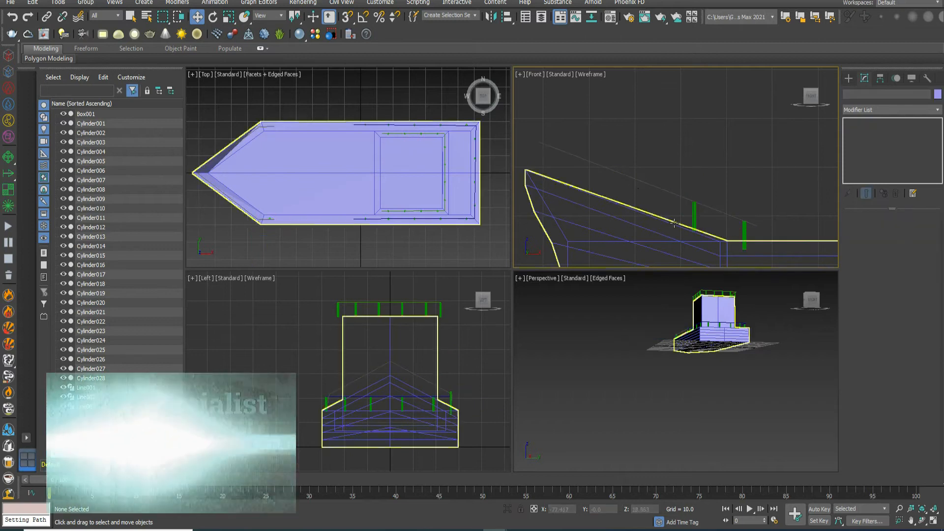
- Clone the second bow post toward the bow tip in the Front view to add three more spaced posts
click(692, 214)
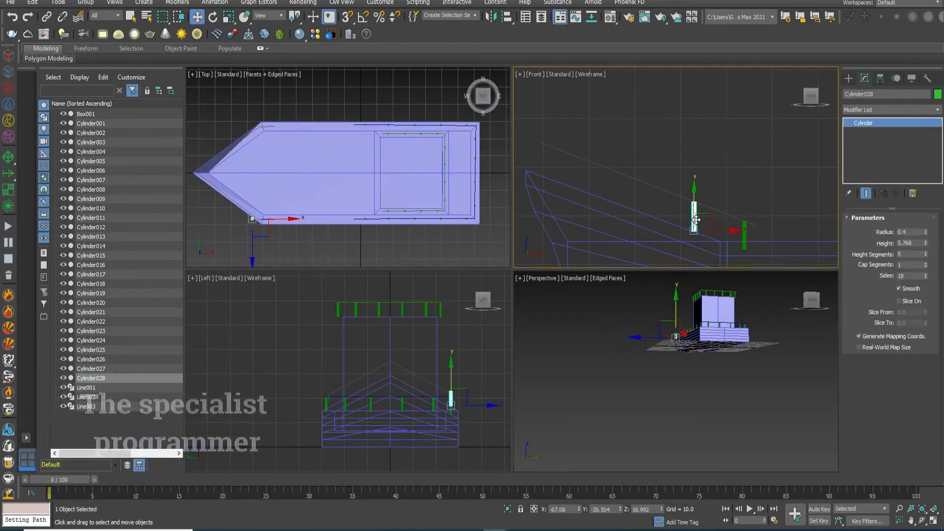
mouse_move(688, 229)
mouse_down()
mouse_move(536, 171)
mouse_move(629, 185)
mouse_up()
click(476, 303)
click(498, 267)
click(476, 305)
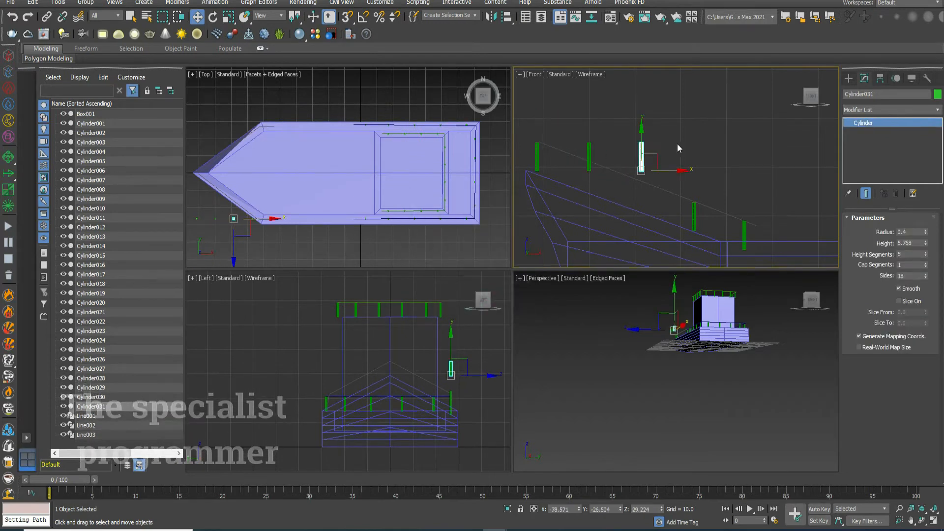
- Lower the two middle bow posts in the Front view so their tops meet the sloped bow line
drag(642, 133, 643, 176)
click(588, 157)
drag(590, 135, 591, 158)
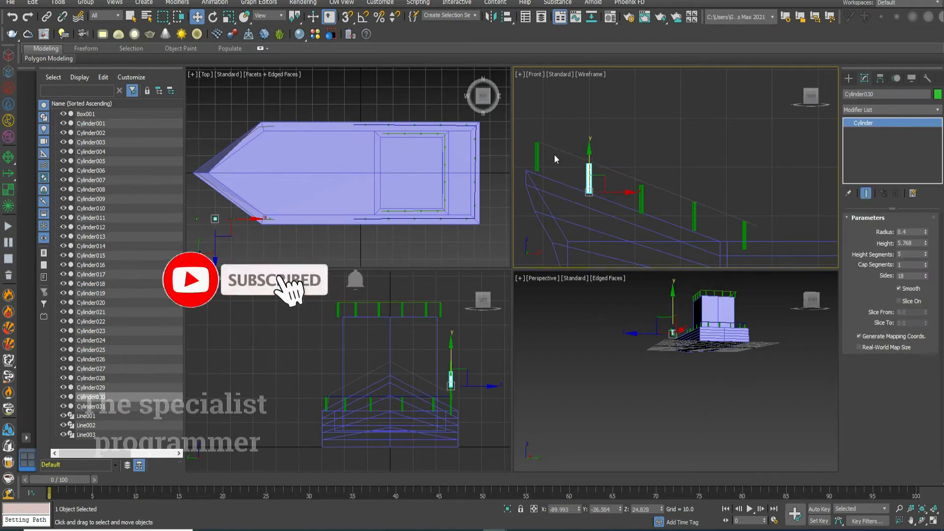
- Move the four forward bow posts one by one in the Top view onto the slanted bow line up to the tip
click(445, 246)
key(alt+w)
scroll(251, 380, up, 4)
middle_drag(571, 293, 689, 286)
click(507, 360)
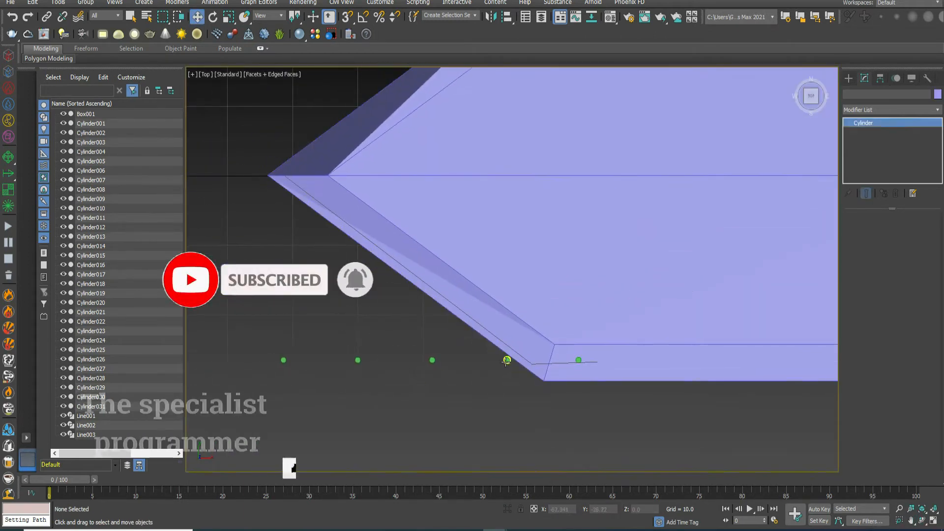
drag(507, 334, 507, 322)
click(432, 360)
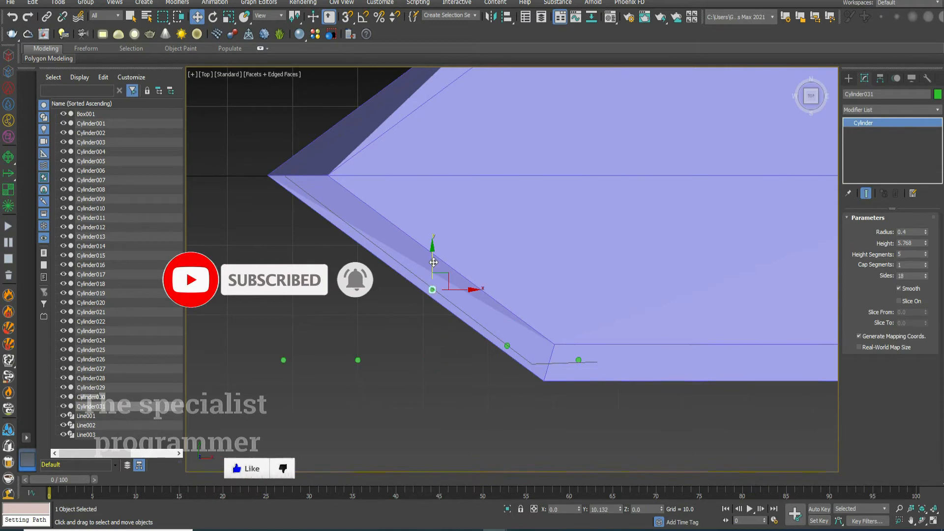
click(357, 360)
drag(359, 333, 359, 203)
click(283, 360)
drag(291, 329, 291, 146)
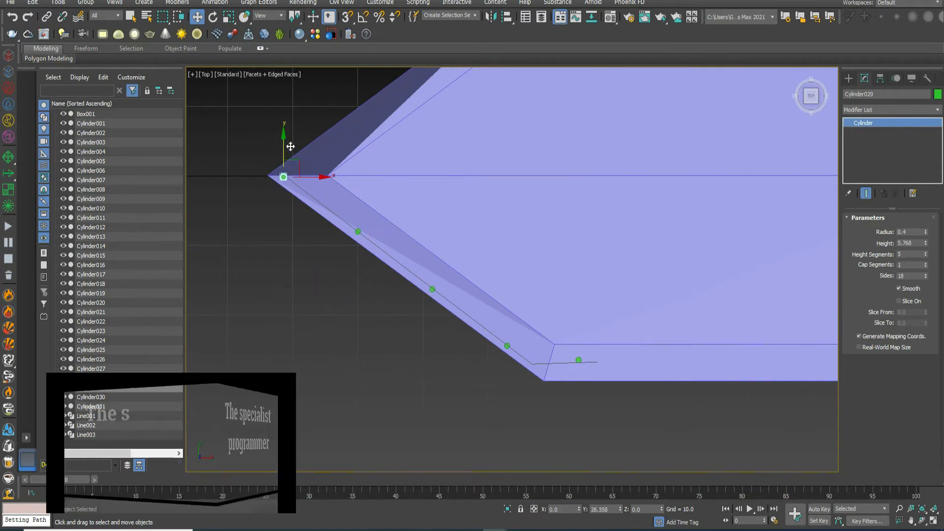
- Clone the bow post at the hull corner across the boat onto the opposite end of the bow line
scroll(612, 327, down, 2)
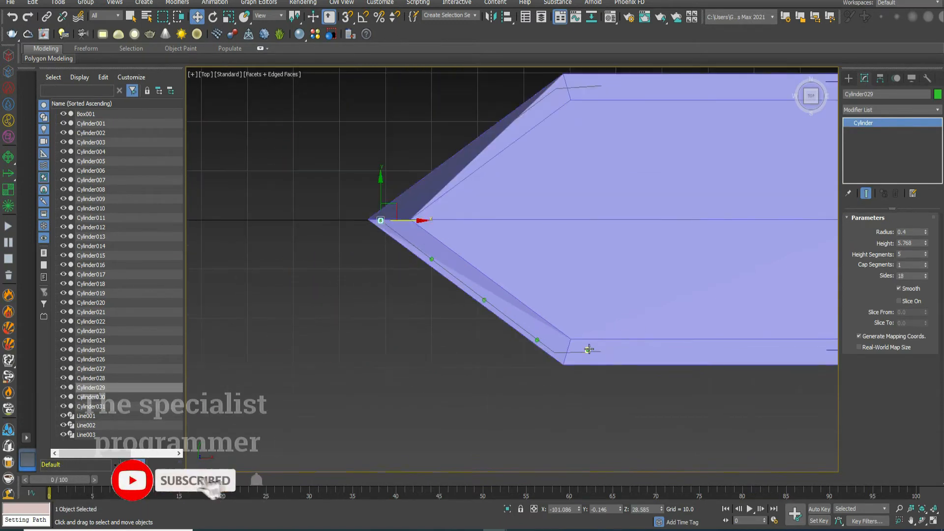
click(589, 349)
shift+drag(589, 315, 626, 52)
click(483, 311)
- Clone the four posts on the slanted bow line together toward the opposite side of the bow
click(537, 339)
ctrl+click(485, 300)
ctrl+click(432, 260)
ctrl+click(382, 222)
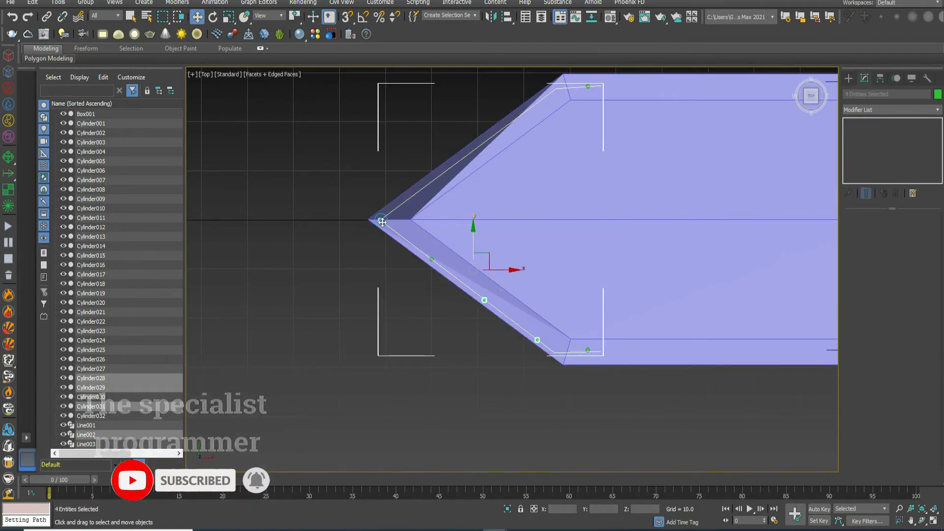
mouse_move(483, 250)
shift+mouse_down()
mouse_move(482, 133)
mouse_move(497, 67)
mouse_move(492, 121)
shift+mouse_up()
click(472, 308)
- Move three of the cloned bow posts one by one in the Top view onto the opposite slanted bow line
click(534, 215)
click(537, 212)
drag(538, 193, 547, 86)
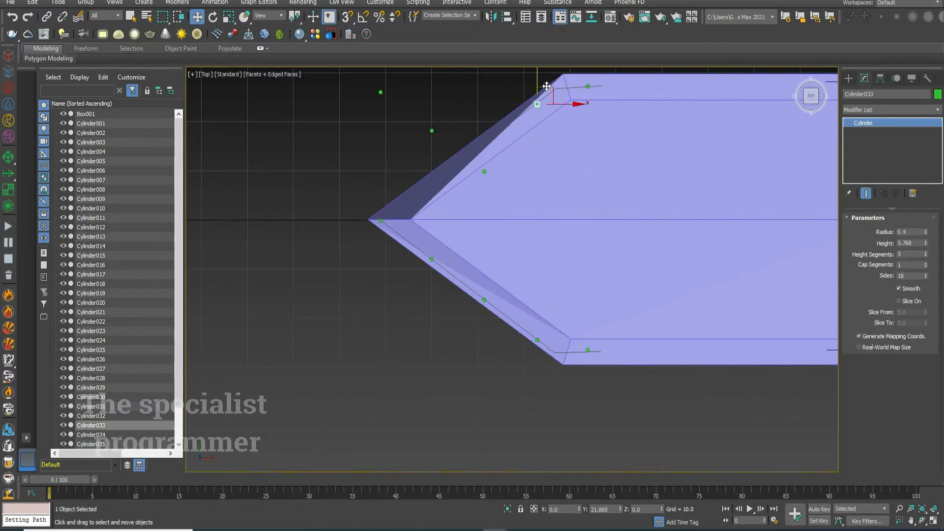
click(485, 171)
drag(487, 152, 488, 130)
click(432, 132)
drag(432, 114, 436, 167)
- Delete the surplus cloned post that duplicates the one at the bow tip
click(381, 92)
drag(383, 71, 387, 167)
key(Delete)
- Make the hull rim line at the stern visible in renderer and viewport with a radial thickness of 1.5
scroll(670, 276, down, 4)
key(alt+w)
middle_drag(449, 238, 383, 224)
click(421, 119)
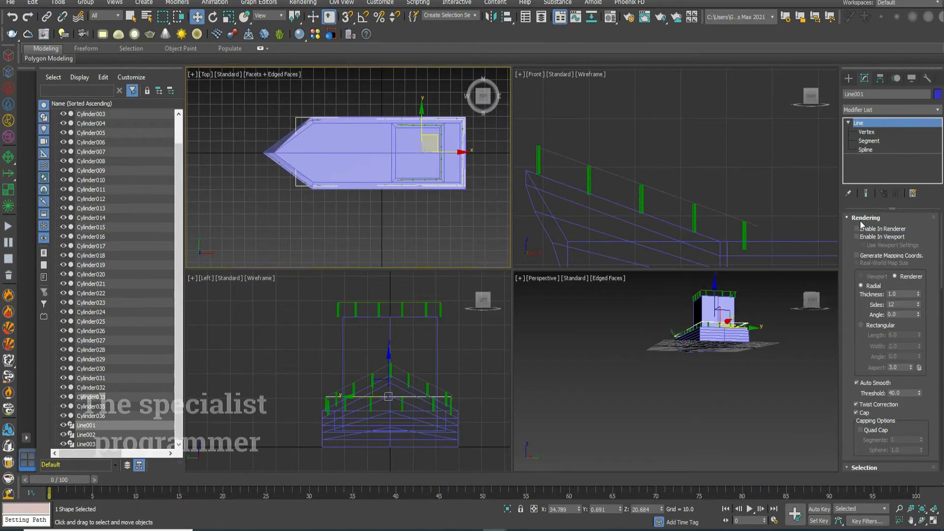
click(857, 228)
click(856, 237)
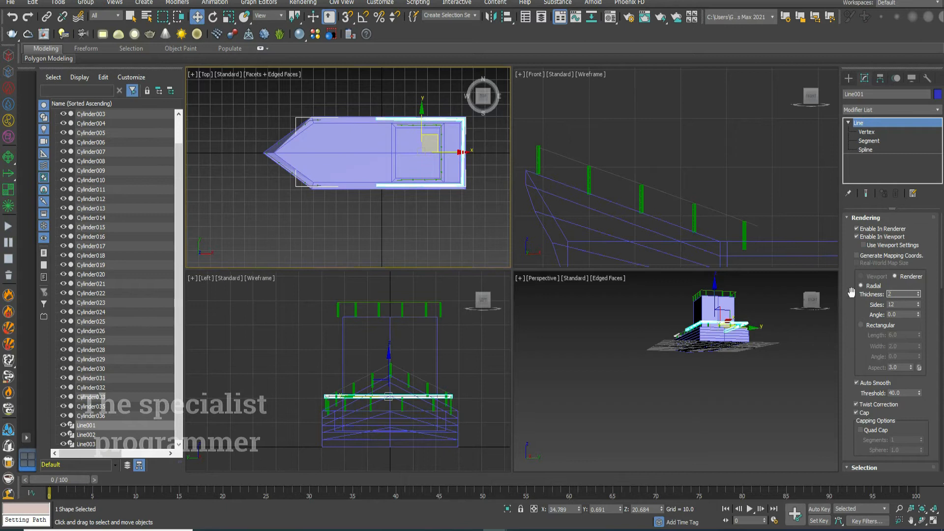
text(2)
key(Return)
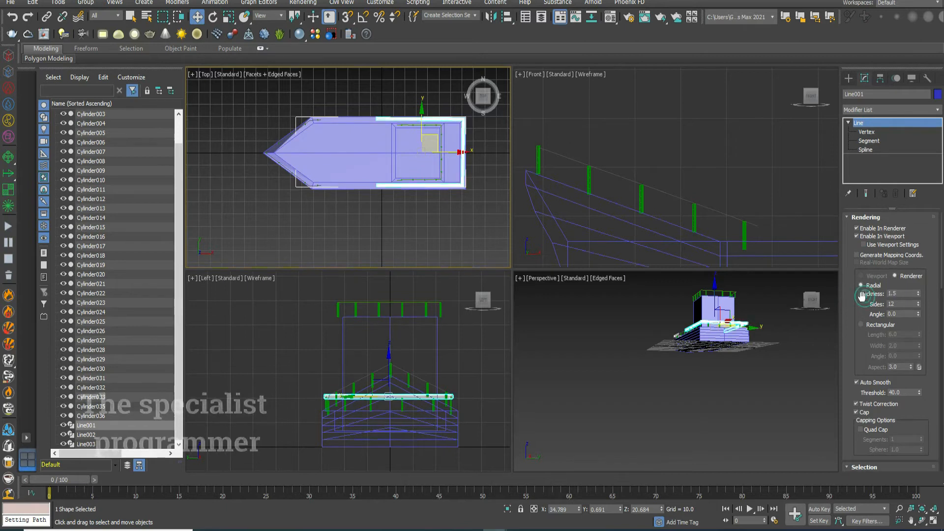
- Make the sloped bow line visible in renderer and viewport with a radial thickness of 1.4
click(291, 133)
click(279, 144)
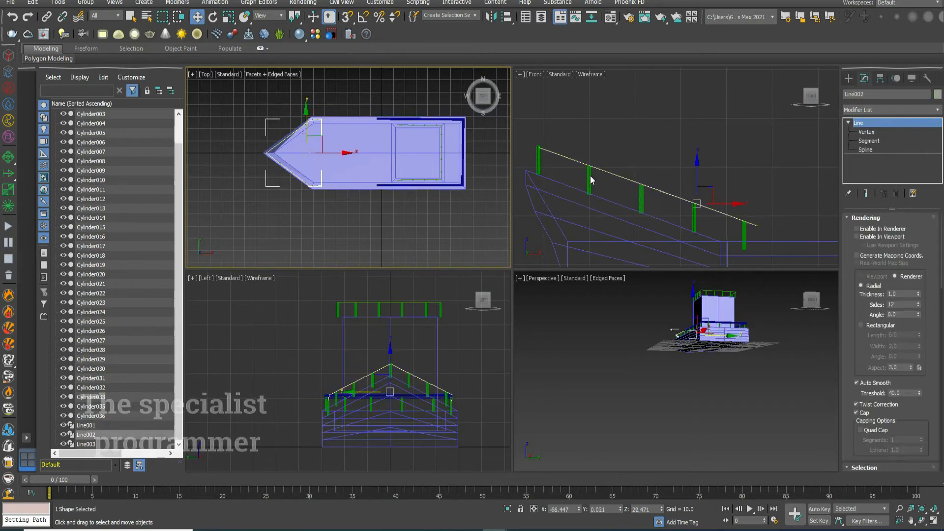
click(857, 229)
click(857, 236)
drag(897, 293, 872, 296)
text(2)
key(Return)
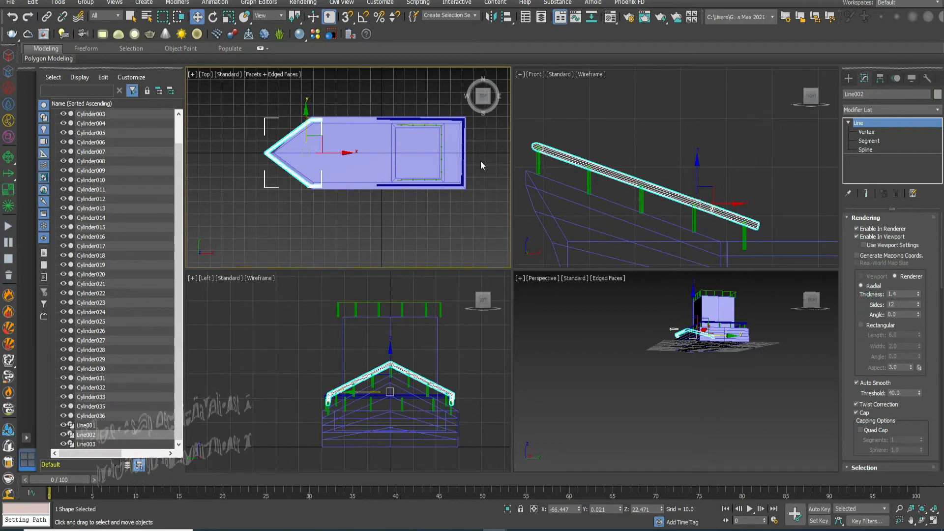
- Make the cabin roof line visible in renderer and viewport with a radial thickness of 1.4
click(419, 126)
click(874, 229)
click(874, 236)
click(897, 294)
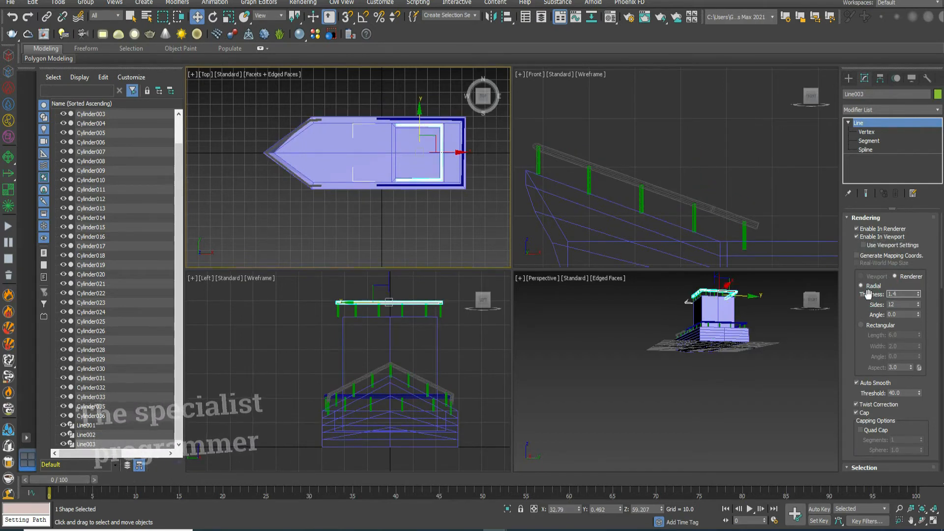
click(775, 327)
click(794, 286)
scroll(766, 381, down, 4)
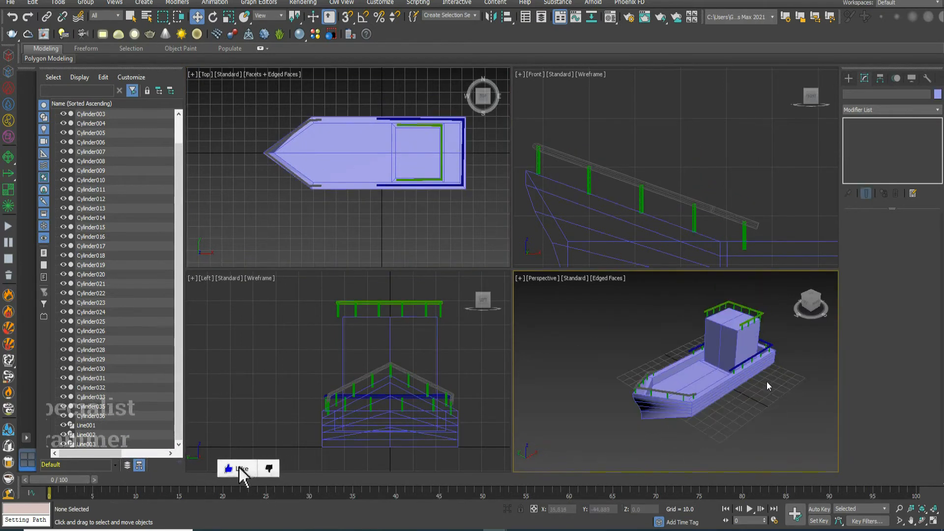
- Convert the cabin roof rail to an Editable Poly
click(758, 357)
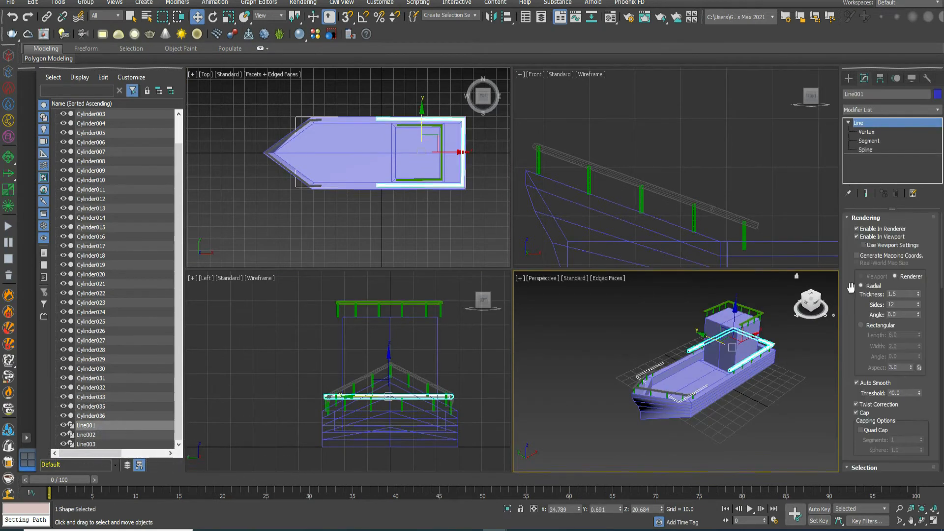
click(758, 356)
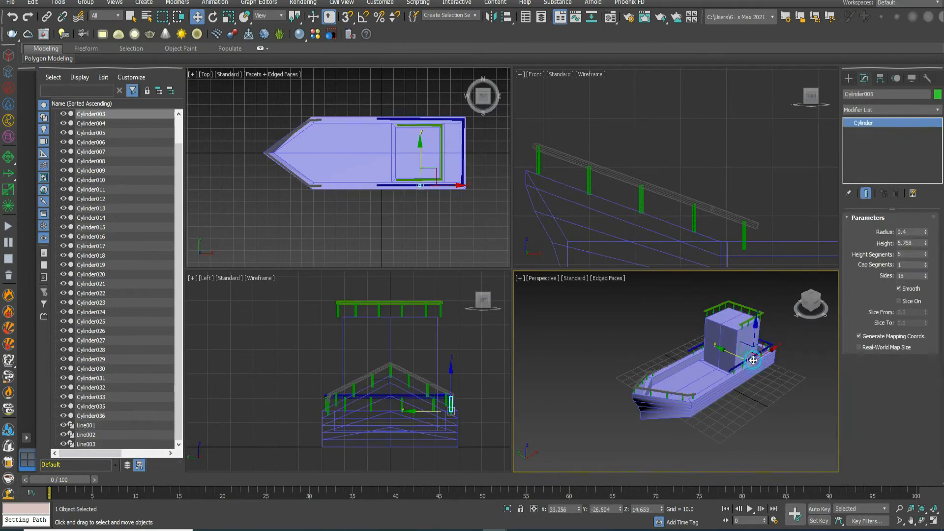
click(746, 322)
right_click(744, 321)
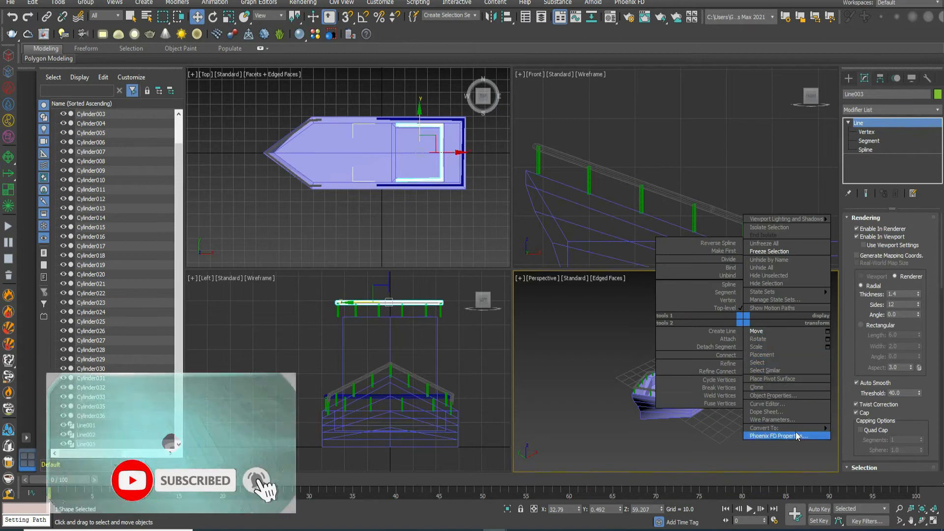
mouse_move(816, 428)
click(880, 443)
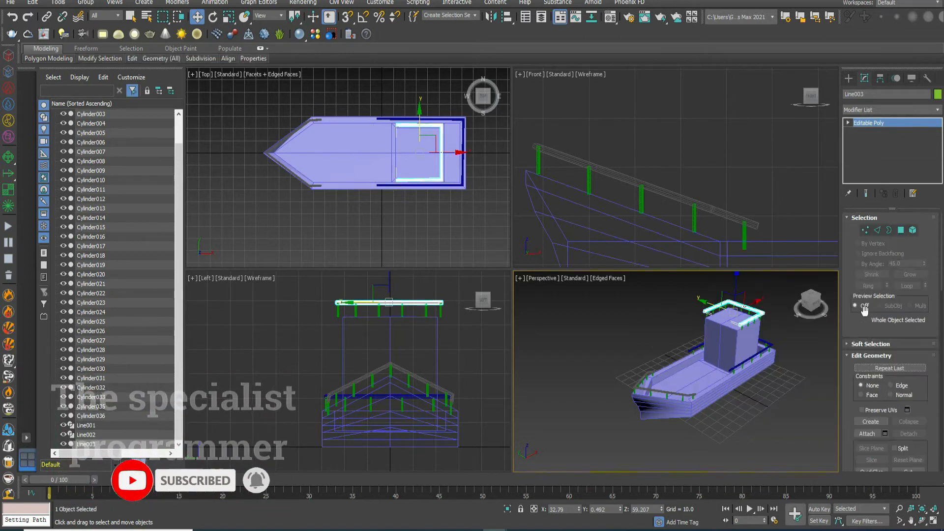
- Attach the posts Cylinder001 through Cylinder023 one after another to the cabin roof rail
click(861, 434)
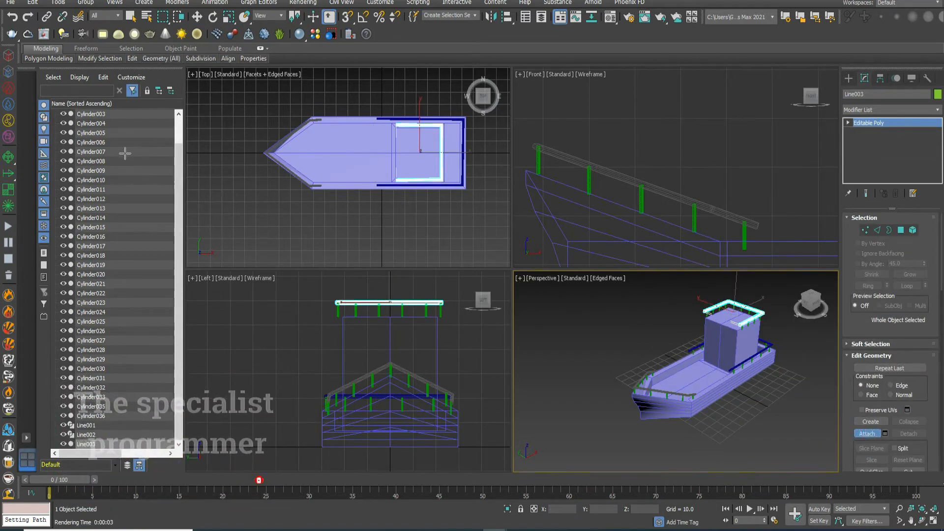
scroll(125, 154, up, 1)
click(107, 123)
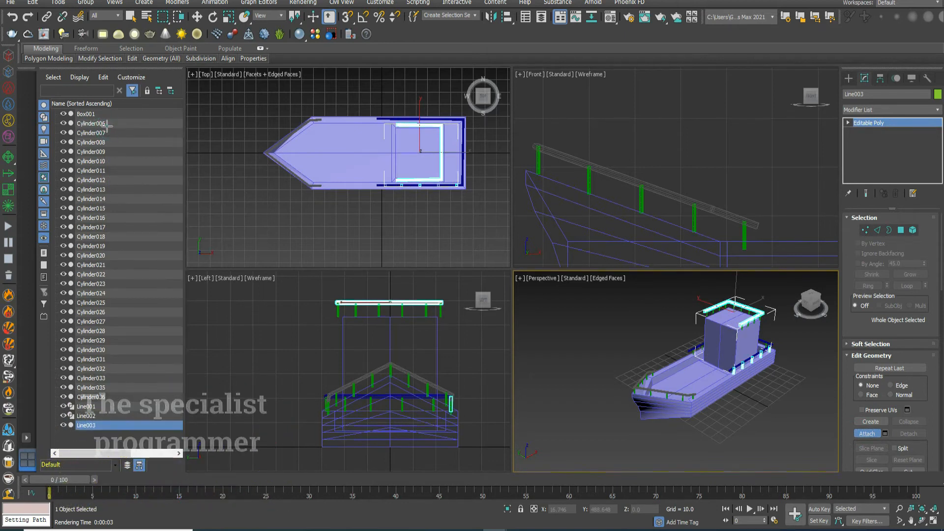
click(107, 123)
click(107, 124)
click(107, 125)
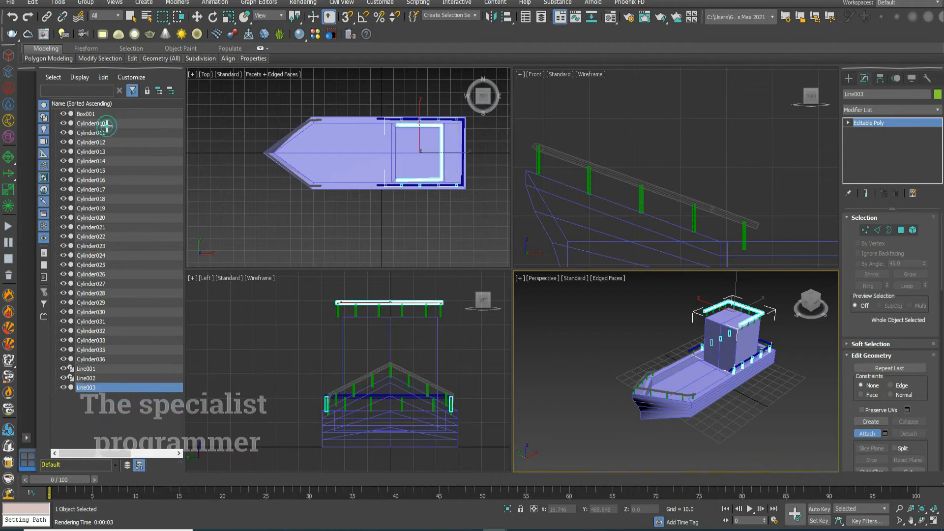
click(107, 124)
click(106, 124)
click(106, 124)
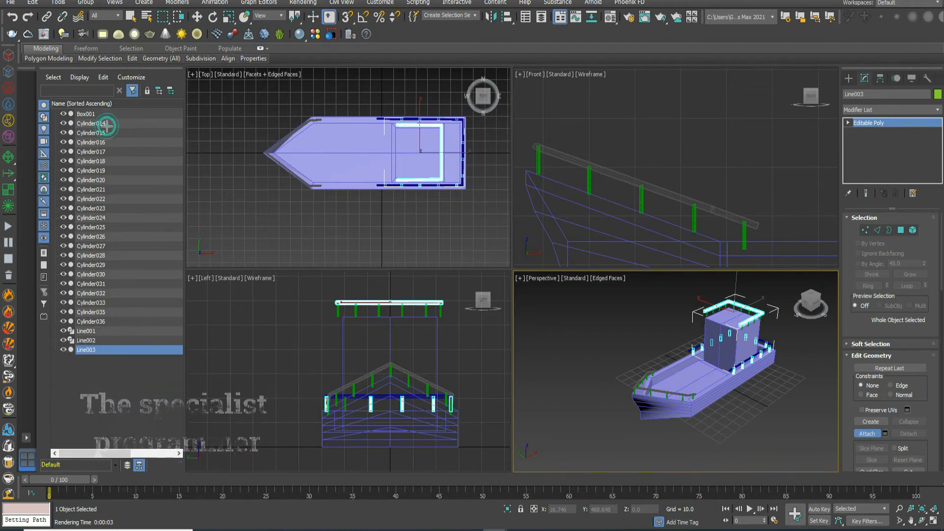
click(107, 125)
click(107, 124)
click(106, 124)
click(107, 124)
click(107, 125)
click(107, 124)
click(108, 124)
click(107, 124)
click(107, 125)
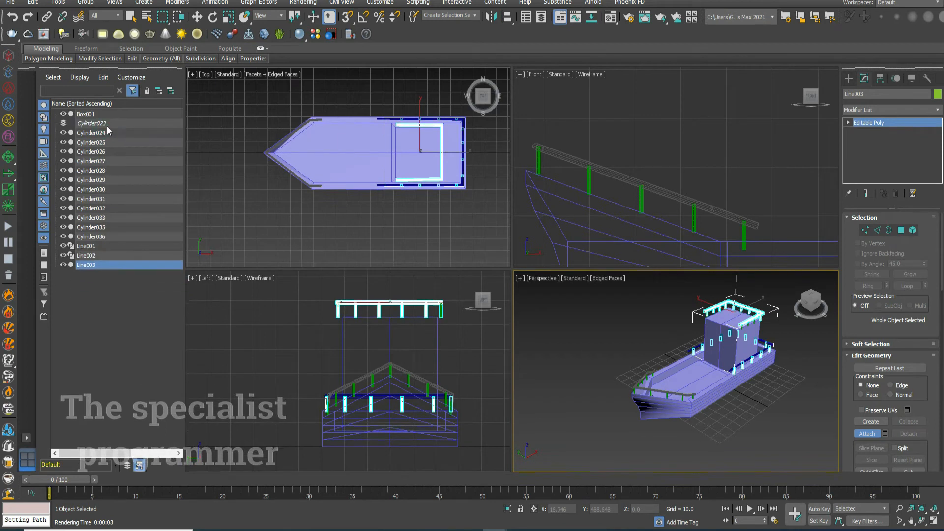
click(107, 125)
key(w)
- Attach the remaining posts Cylinder024 to Cylinder036 and the rails Line001 and Line002 to the cabin roof rail
click(867, 434)
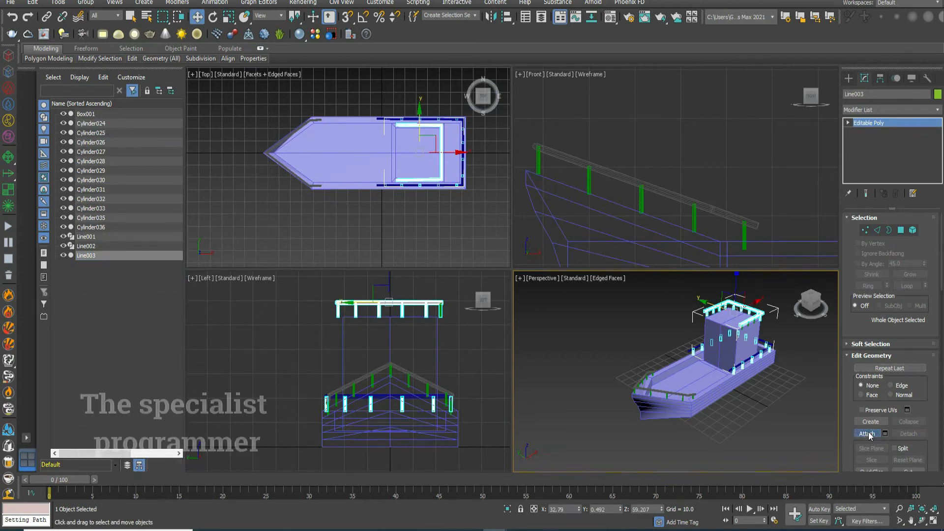
click(91, 125)
click(90, 125)
click(90, 125)
click(90, 125)
click(91, 125)
click(90, 125)
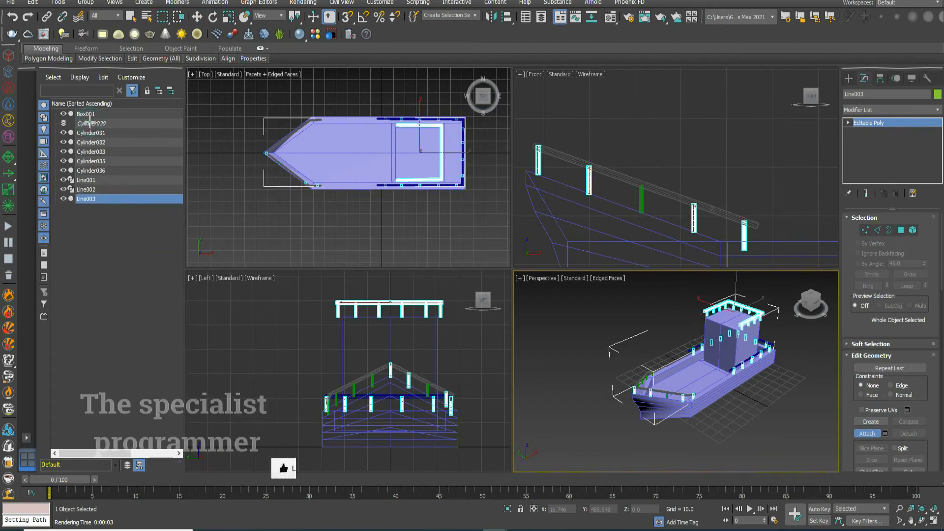
click(91, 125)
click(90, 125)
click(90, 125)
click(91, 124)
click(90, 123)
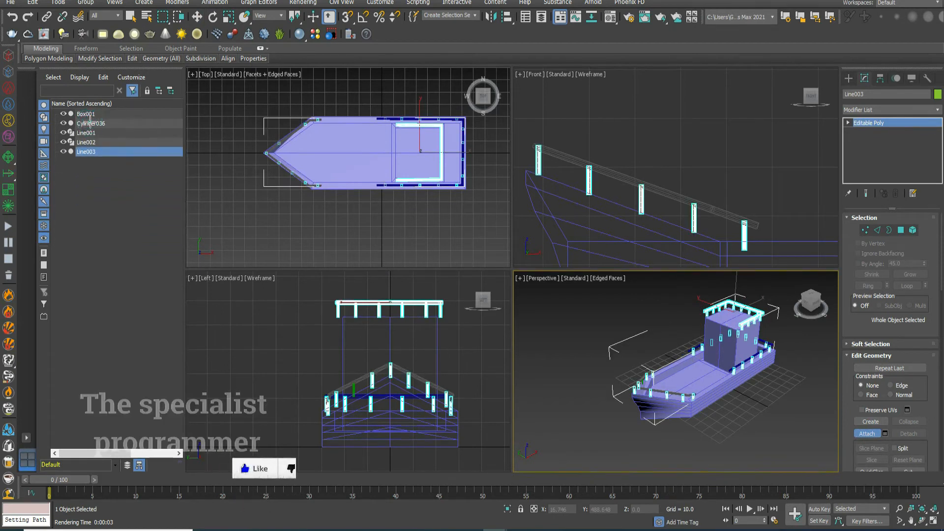
click(91, 124)
click(90, 123)
click(90, 124)
click(94, 136)
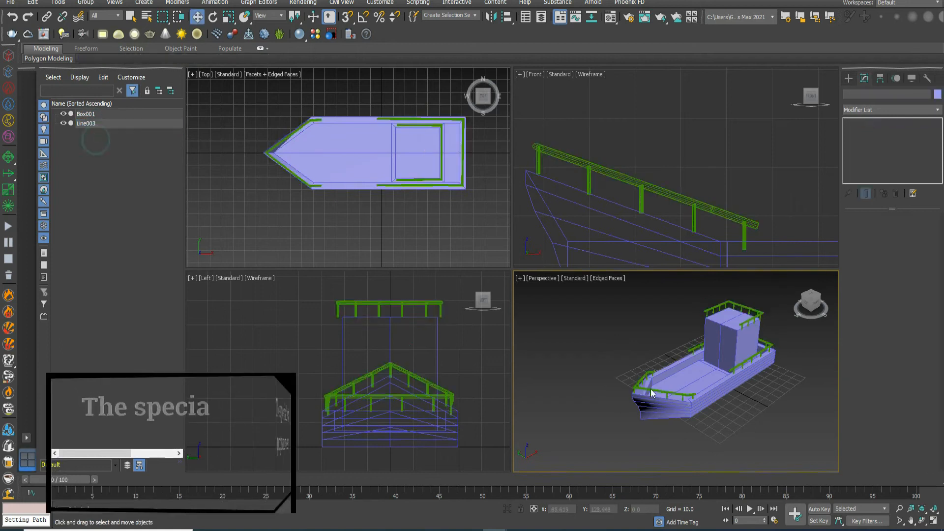
click(694, 391)
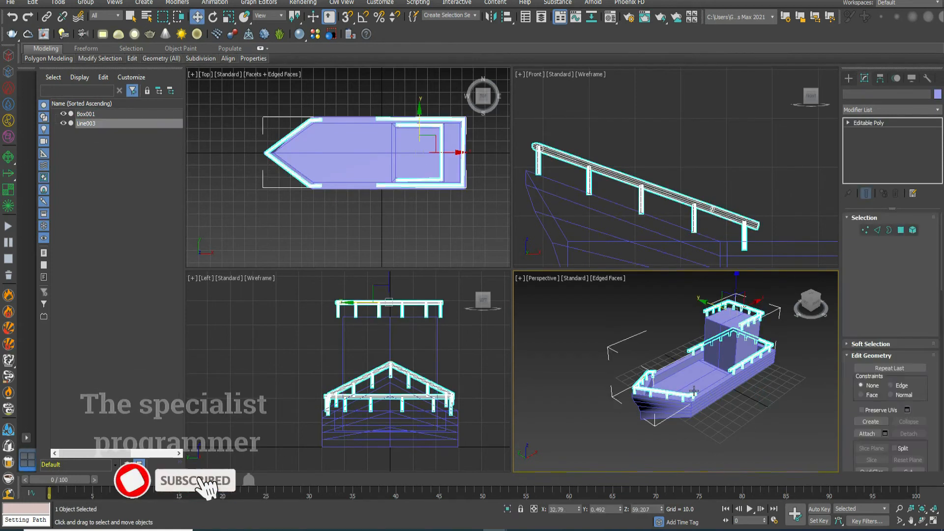
click(752, 410)
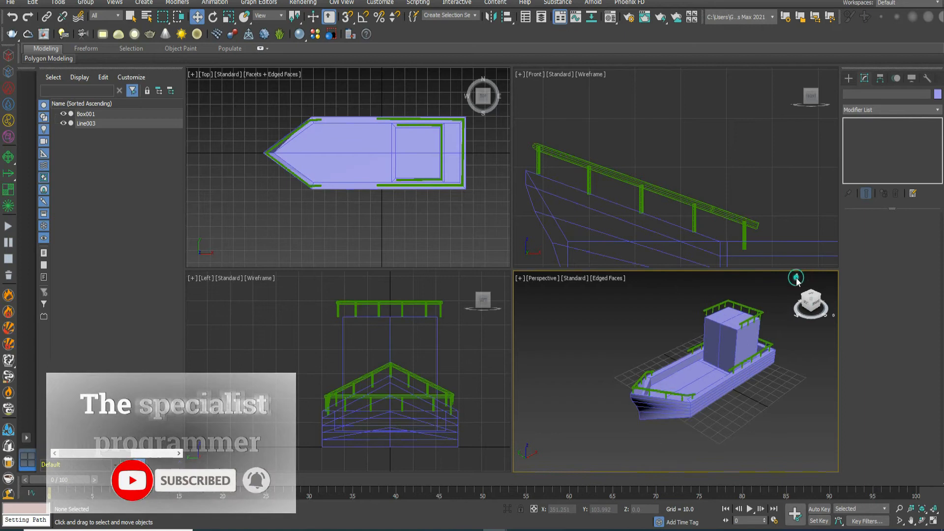
- Inset the two front polygons of the boat's cabin together by about 8.27
scroll(769, 361, up, 5)
scroll(771, 382, down, 5)
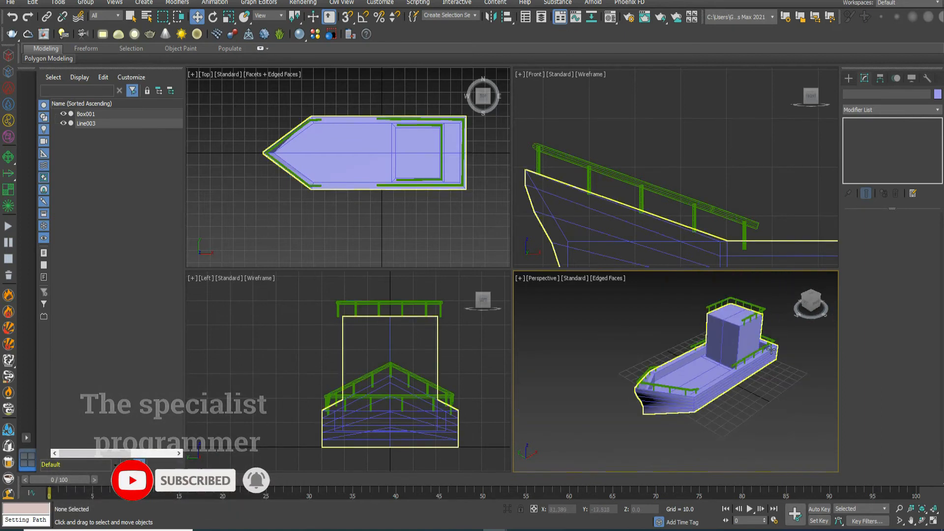
key(alt+w)
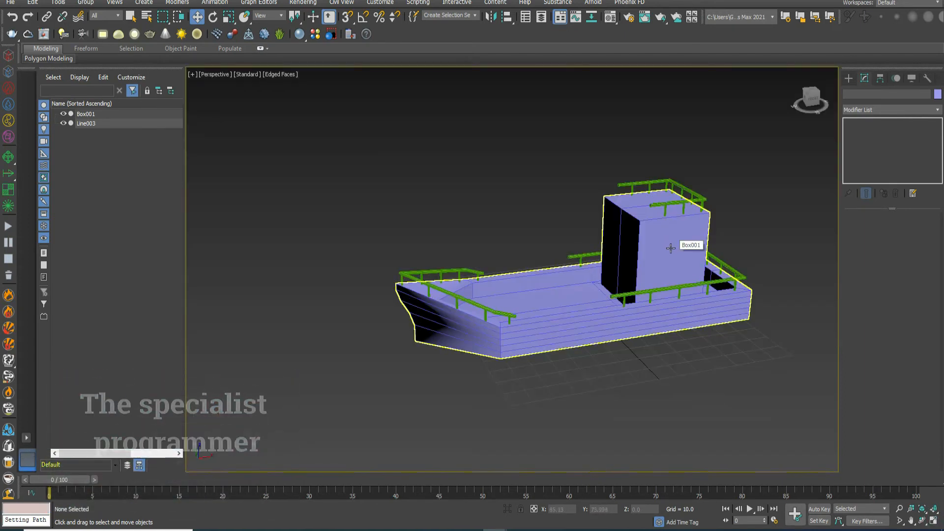
click(672, 247)
click(809, 100)
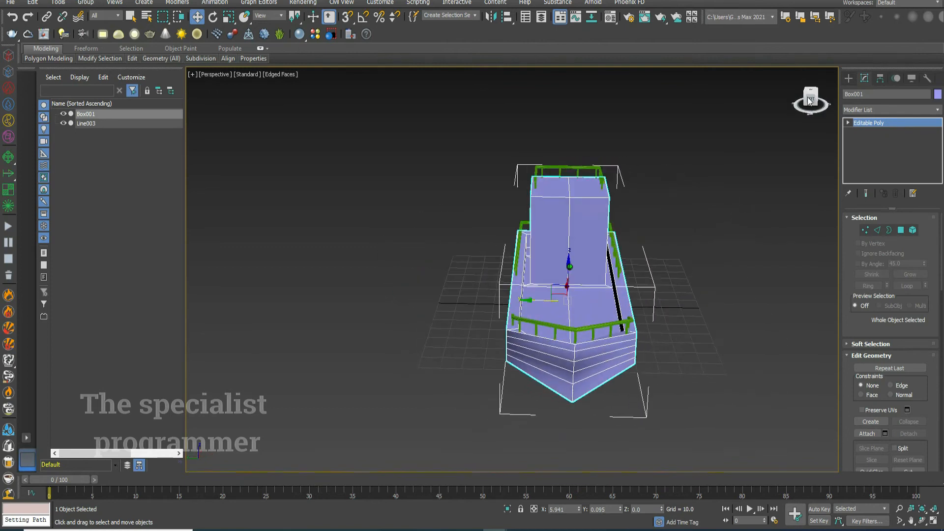
click(867, 158)
click(587, 235)
ctrl+click(551, 236)
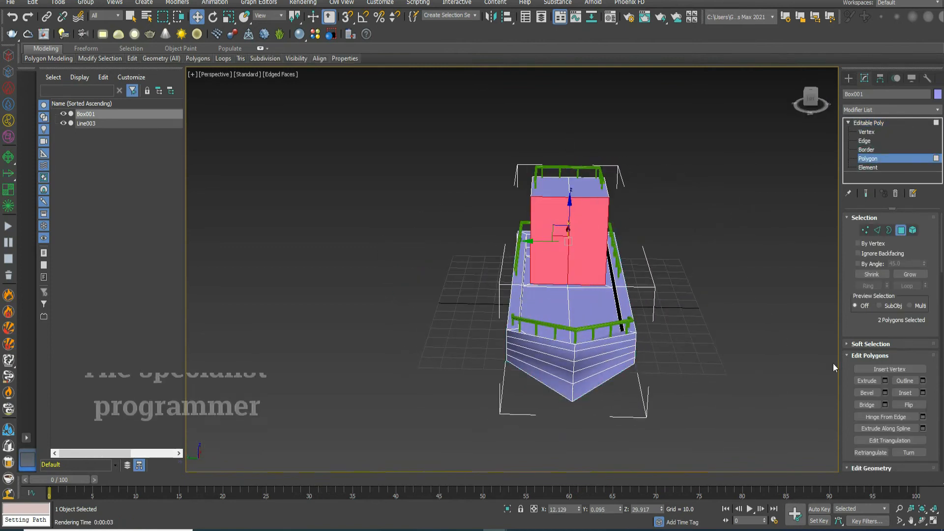
click(923, 393)
drag(522, 295, 521, 274)
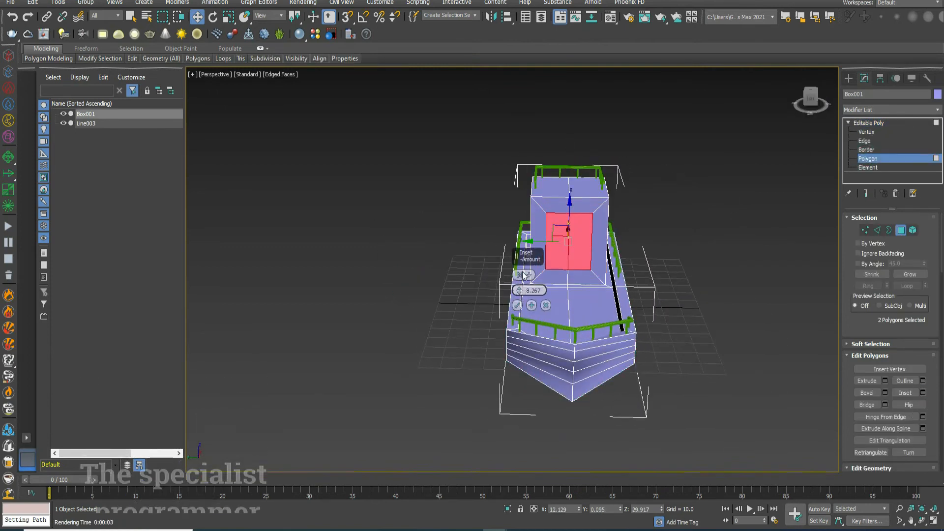
click(518, 306)
- Move the inset window polygons up slightly on the cabin front and scale them wider
drag(569, 217, 570, 208)
right_click(561, 227)
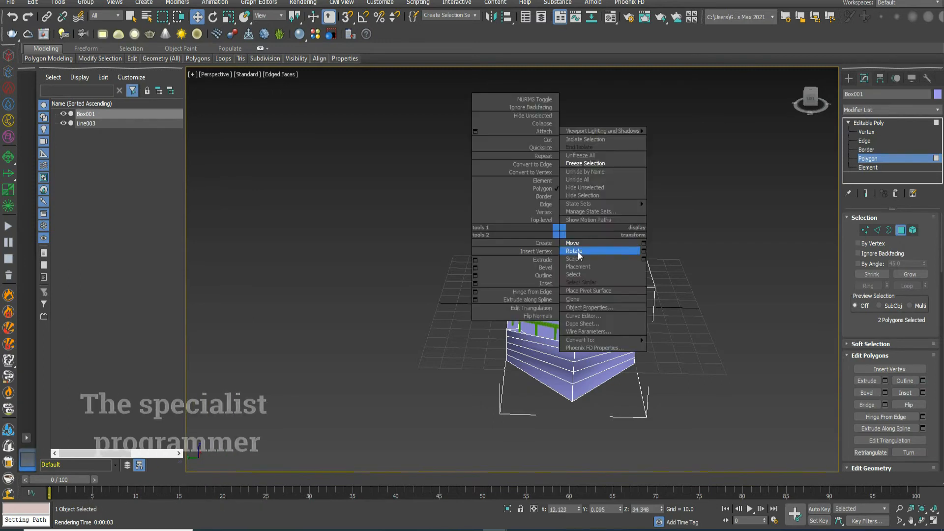
click(599, 244)
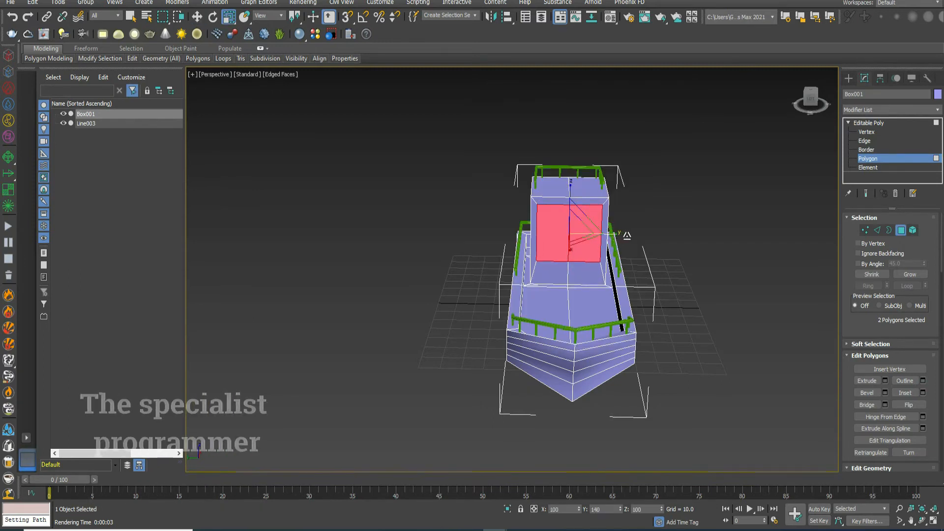
- Extrude the cabin's front window polygons inward by -1.5 and leave polygon editing
alt+middle_drag(627, 236, 621, 212)
click(885, 381)
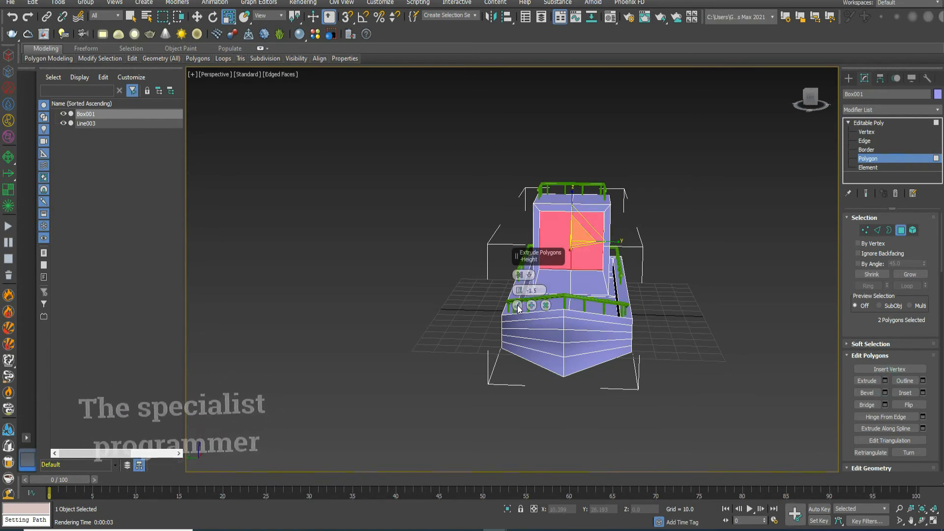
drag(812, 98, 768, 92)
click(861, 123)
- Create an upright cylinder with a radius of about 4.1 beside the hull near the stern
click(848, 78)
click(870, 163)
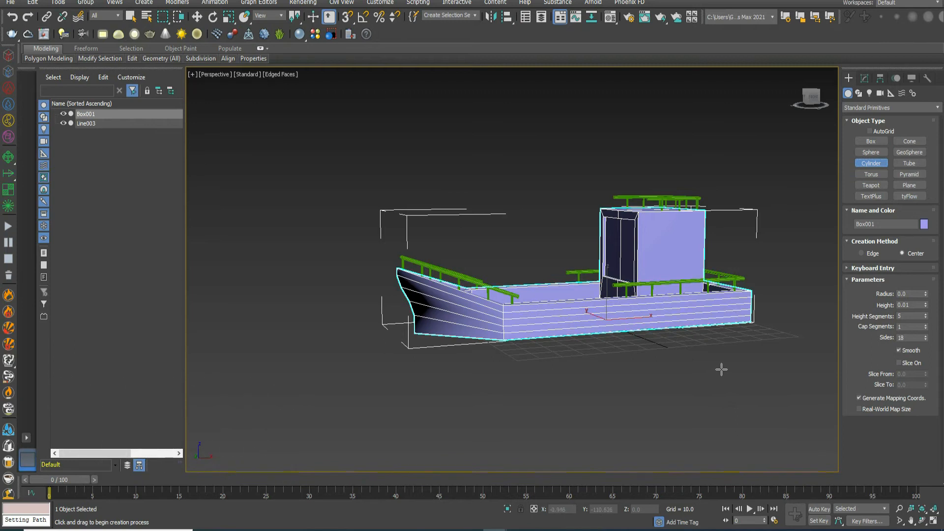
drag(722, 369, 737, 373)
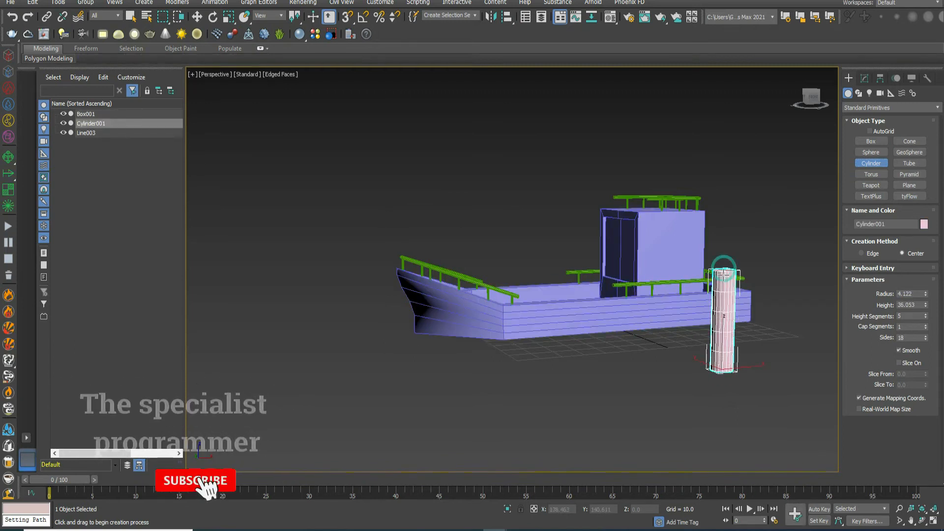
- Rotate the new cylinder -90 degrees about its X axis with angle snap so it lies horizontally
key(e)
key(a)
drag(739, 347, 723, 307)
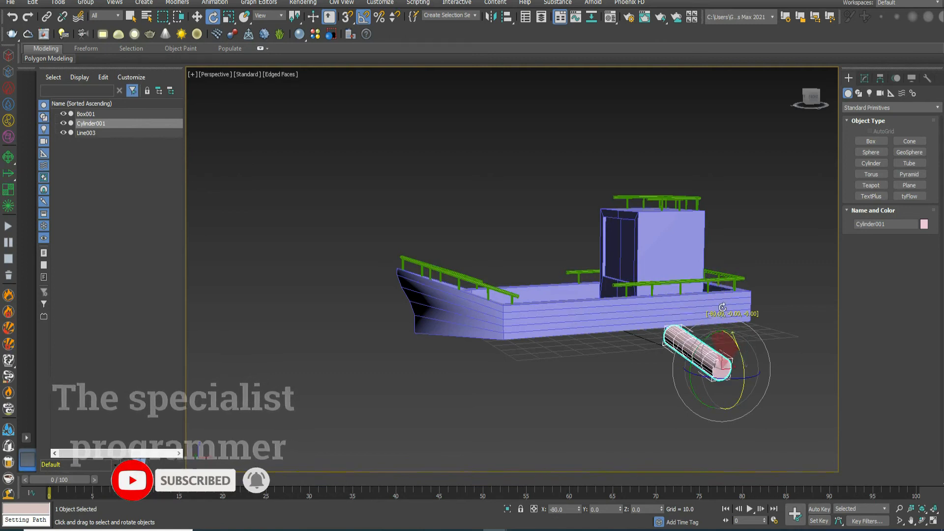
right_click(701, 352)
click(711, 361)
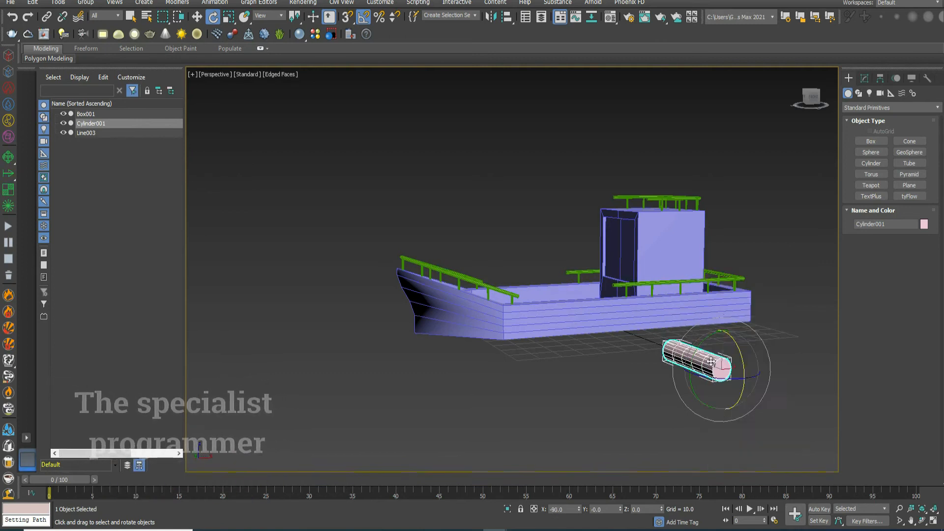
- Position the horizontal cylinder through the upper cabin with a radius of 6, with the Front view shaded as Facets
drag(722, 342, 719, 249)
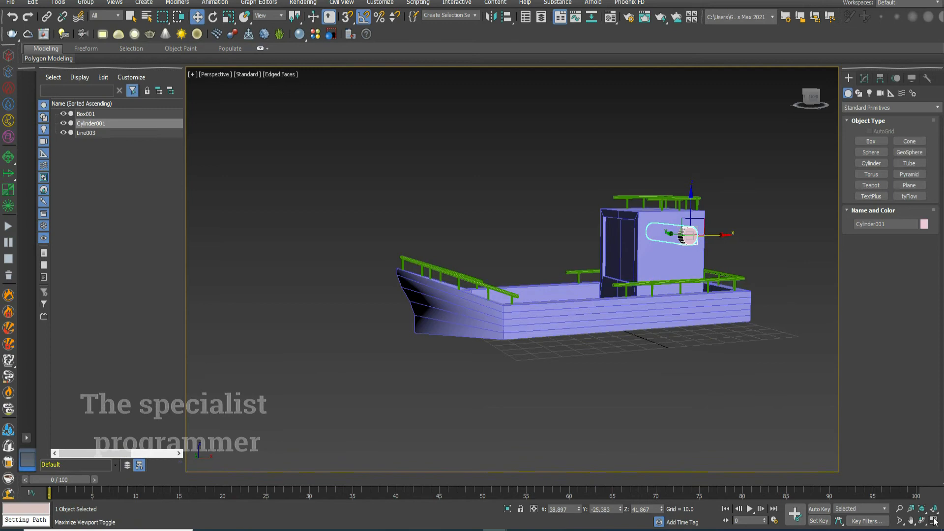
click(934, 522)
scroll(769, 196, down, 3)
click(590, 75)
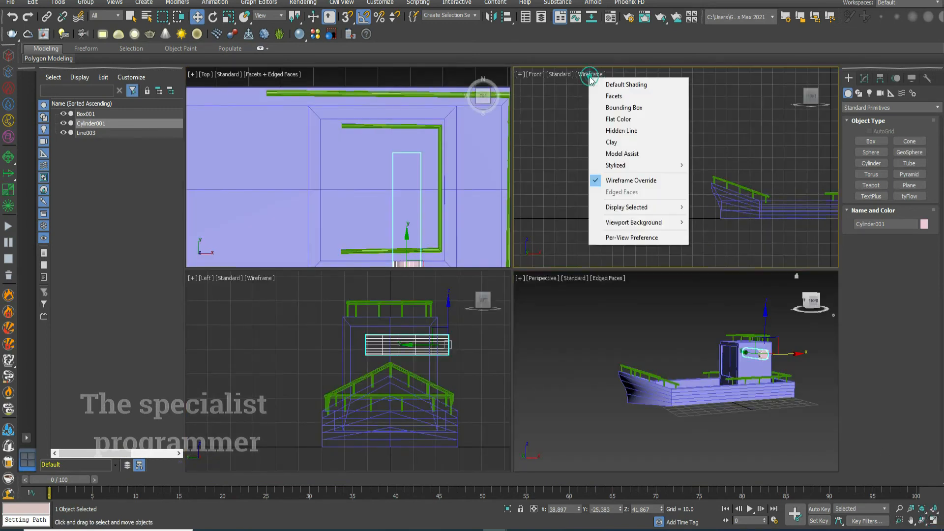
click(612, 97)
drag(795, 217, 618, 216)
scroll(677, 163, up, 5)
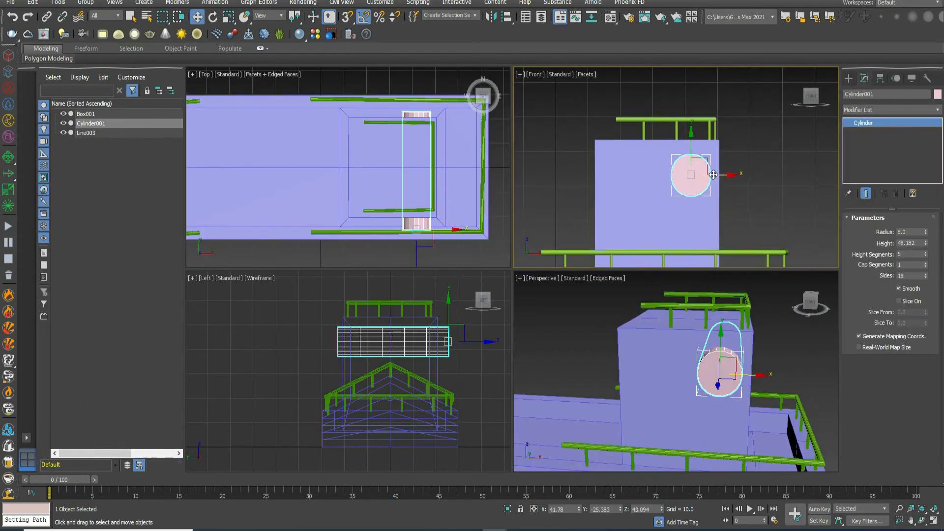
- Clone the cylinder along the X axis toward the bow to make a second round window position on the cabin
right_click(711, 171)
click(719, 184)
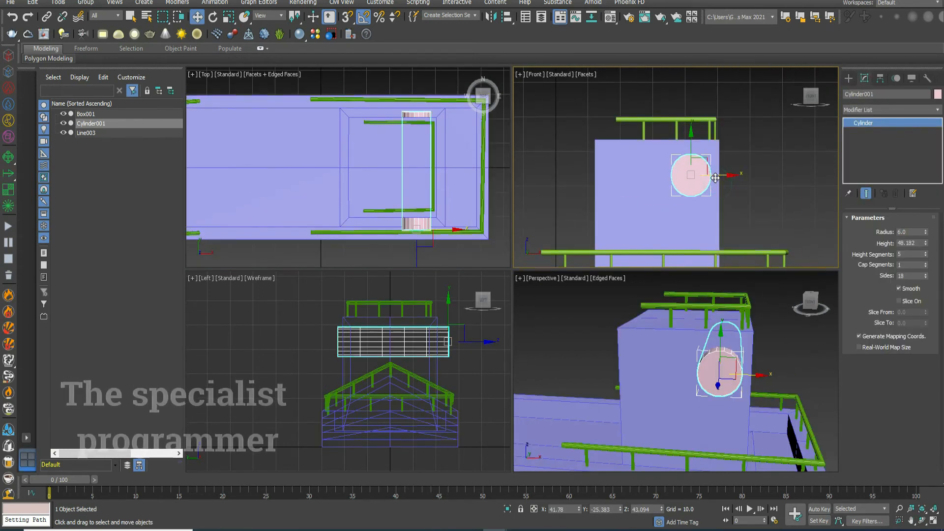
shift+drag(712, 175, 648, 174)
click(479, 302)
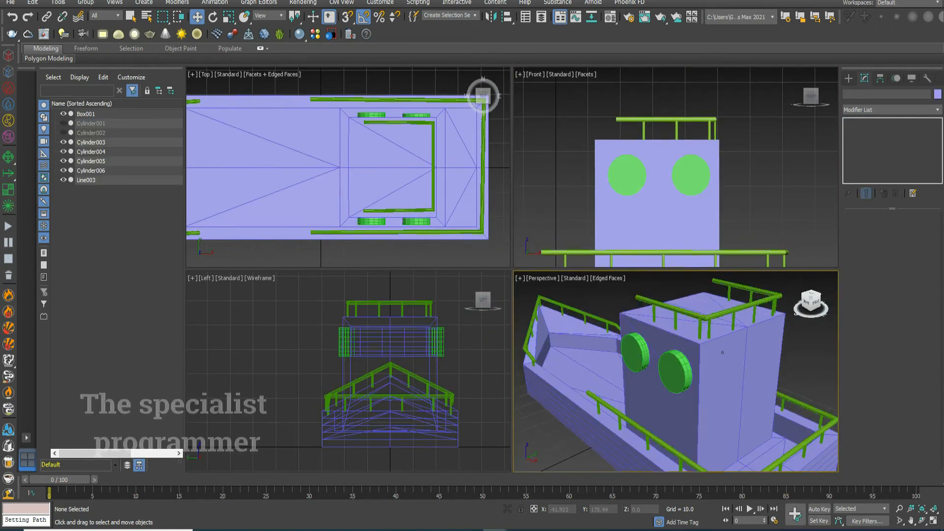
- Clone the rear porthole cylinder on the cabin's side and place the copy beyond the opposite side of the cabin
click(912, 521)
drag(775, 460, 713, 403)
scroll(712, 403, down, 3)
right_click(791, 373)
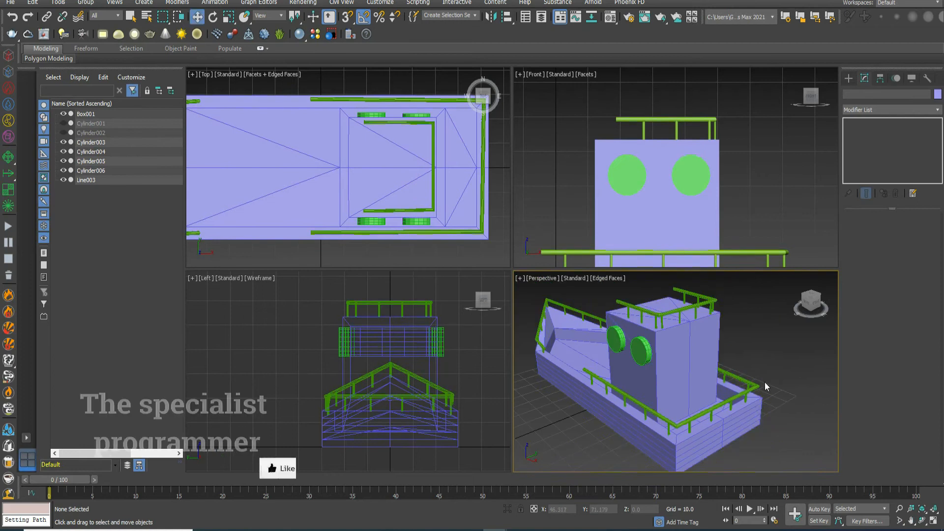
click(654, 350)
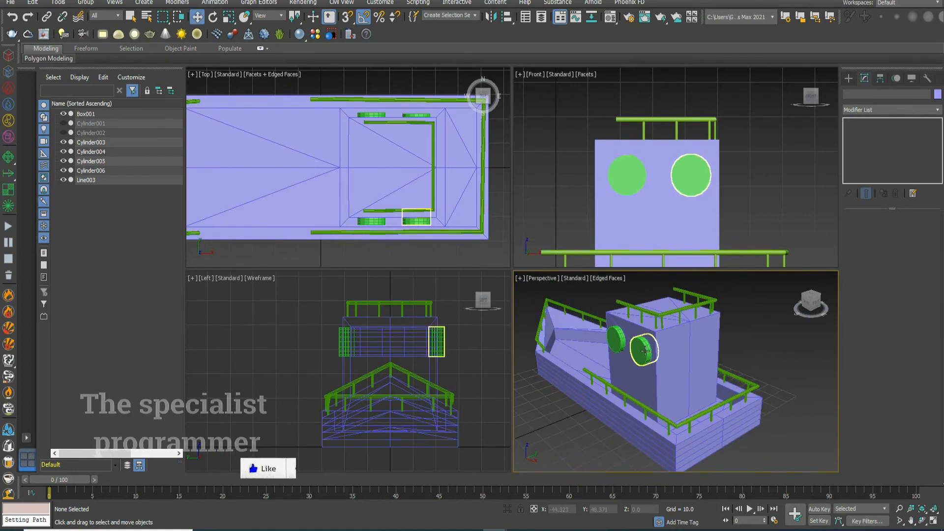
shift+drag(659, 348, 740, 317)
key(Return)
- Turn the copied cylinder to face the stern and centre it on the cabin's rear wall
key(e)
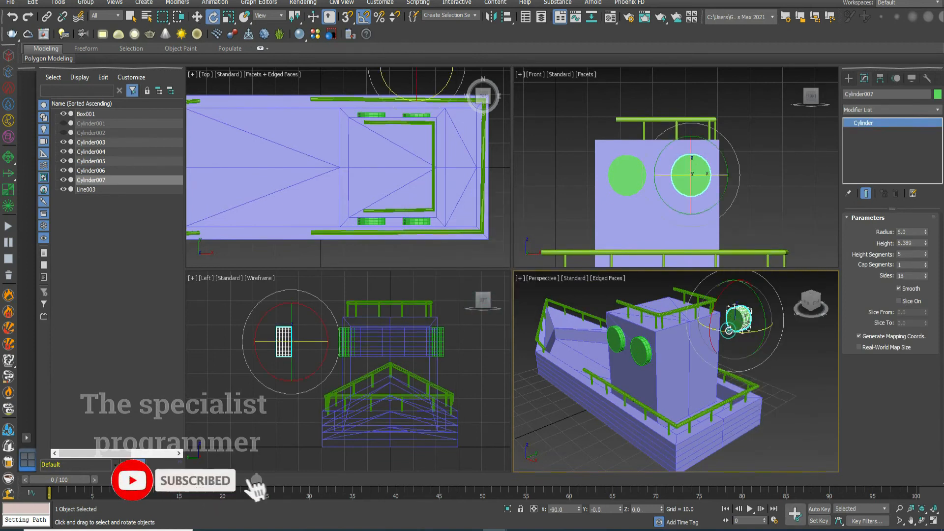
key(w)
drag(764, 327, 722, 335)
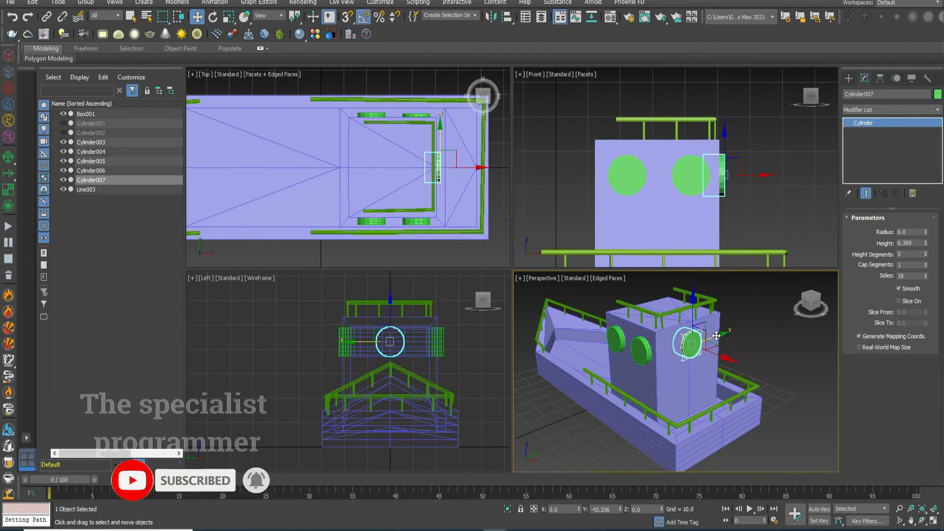
click(748, 352)
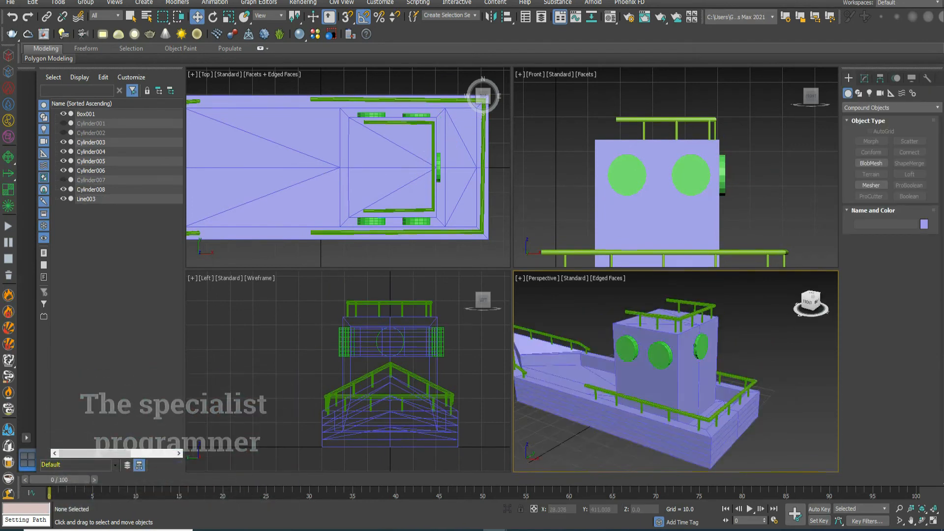
- Connect the two vertical edges of the cabin's side wall with one segment and raise the new edge toward the portholes
alt+middle_drag(689, 374, 649, 377)
alt+middle_drag(695, 346, 620, 334)
click(737, 386)
click(865, 78)
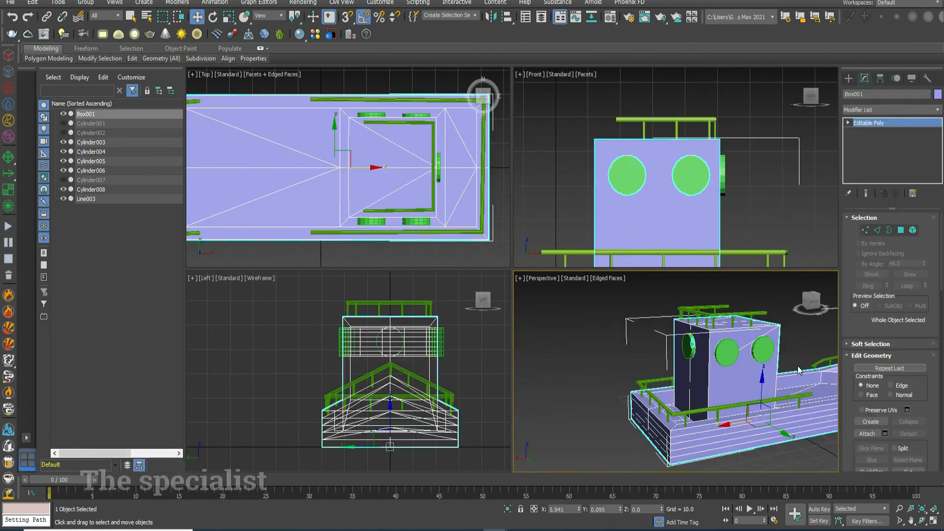
click(864, 141)
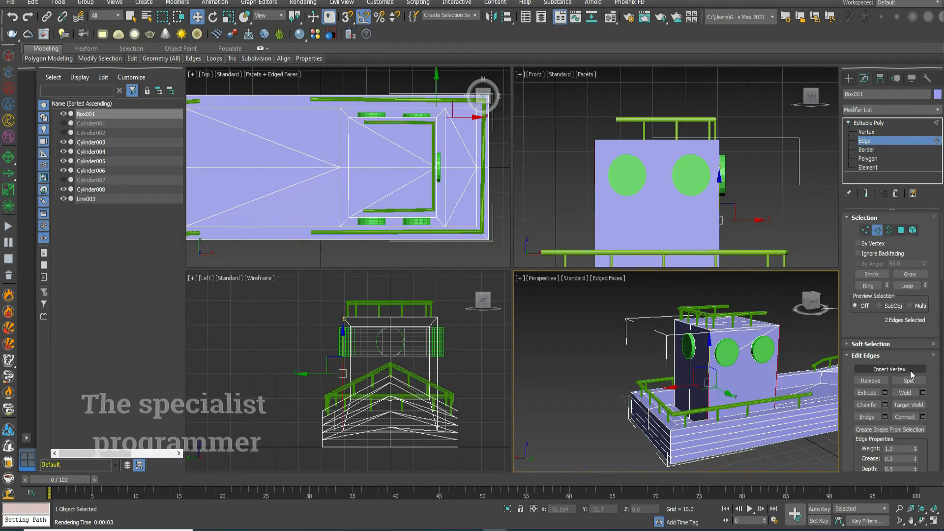
click(923, 417)
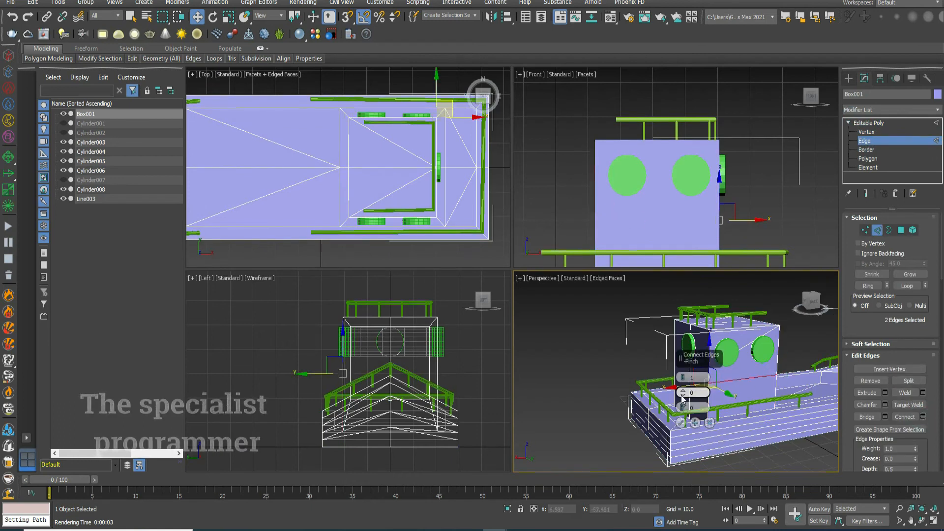
click(681, 424)
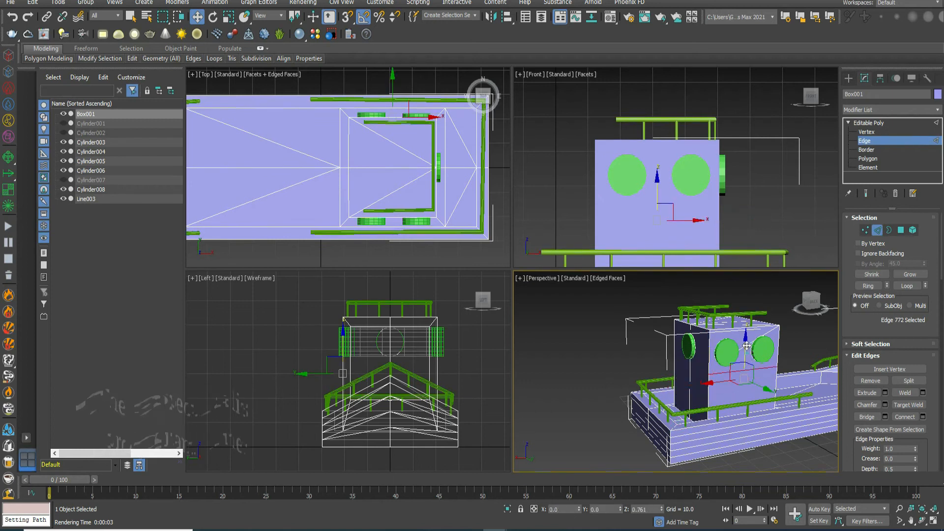
drag(744, 341, 750, 347)
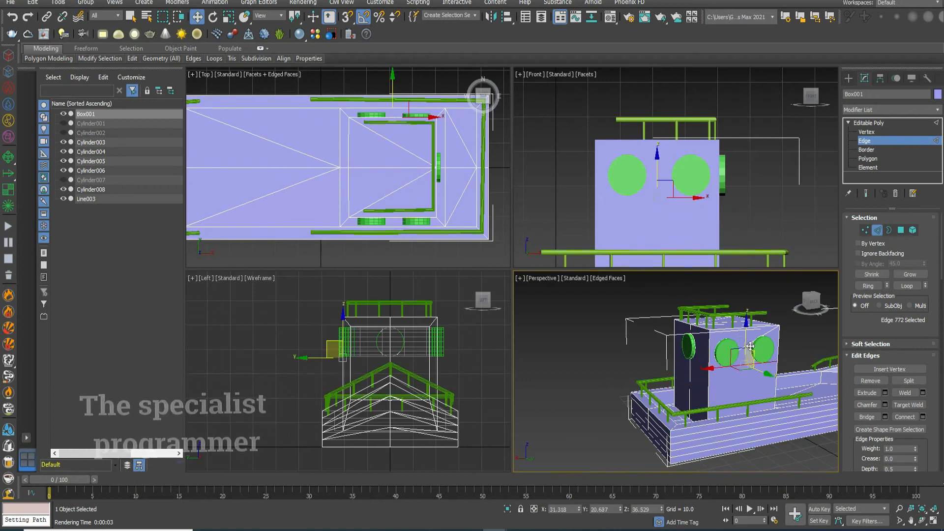
- Inset the cabin's side wall polygon below the portholes to outline a doorway
scroll(763, 374, up, 2)
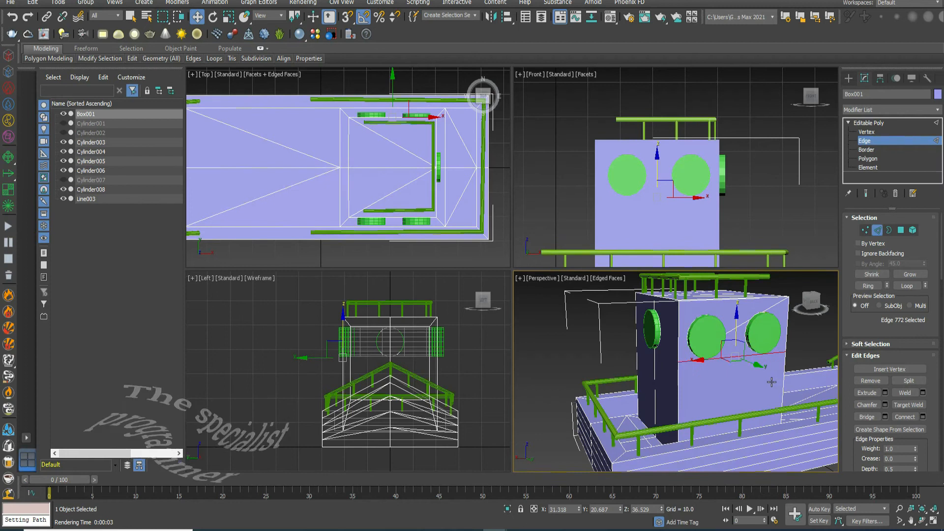
click(868, 158)
click(923, 393)
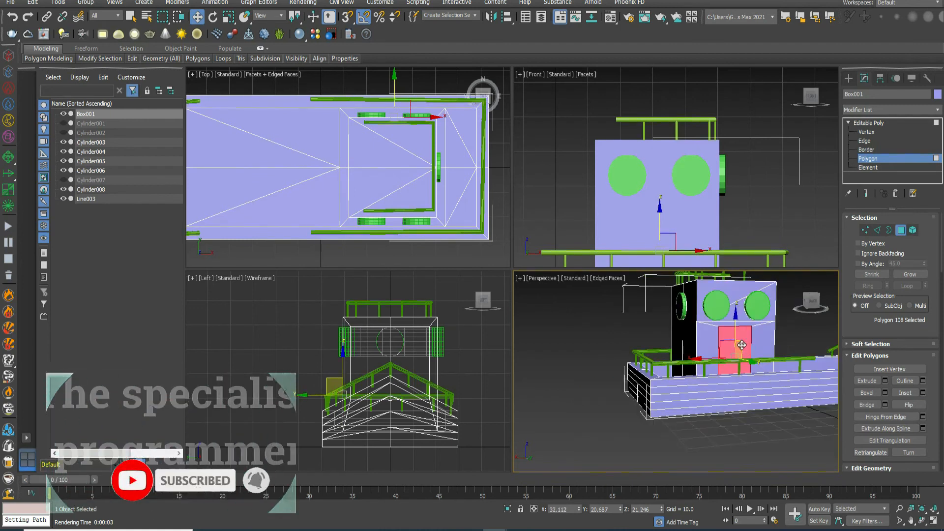
- Extrude the doorway polygon inward into the cabin and leave polygon editing
click(885, 381)
drag(684, 395, 682, 406)
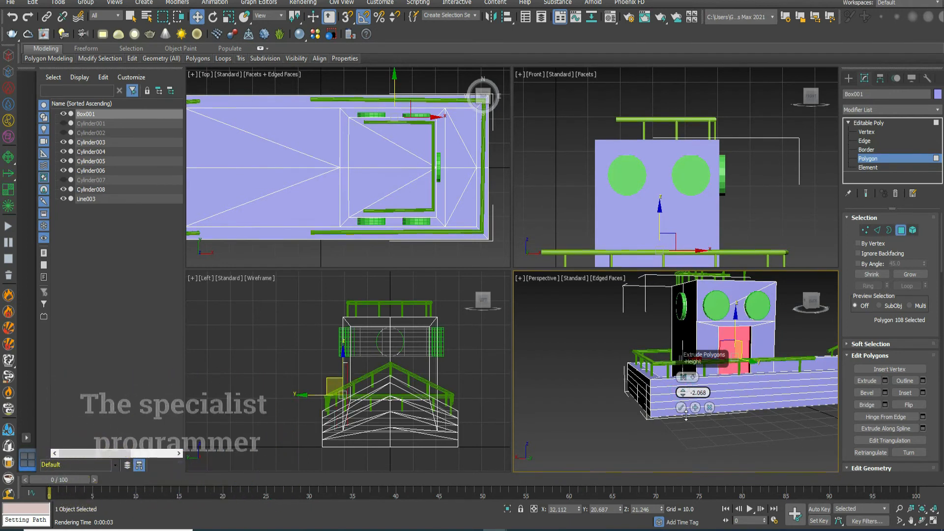
click(681, 408)
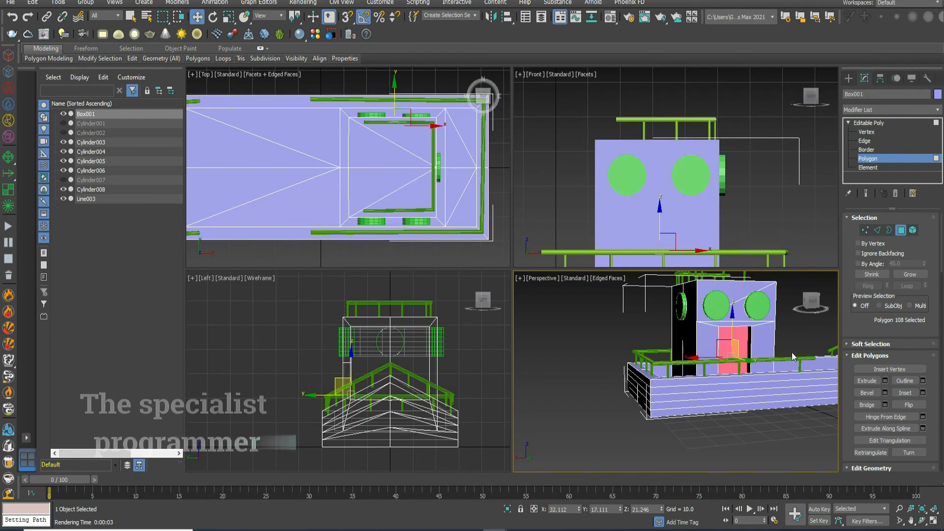
click(786, 348)
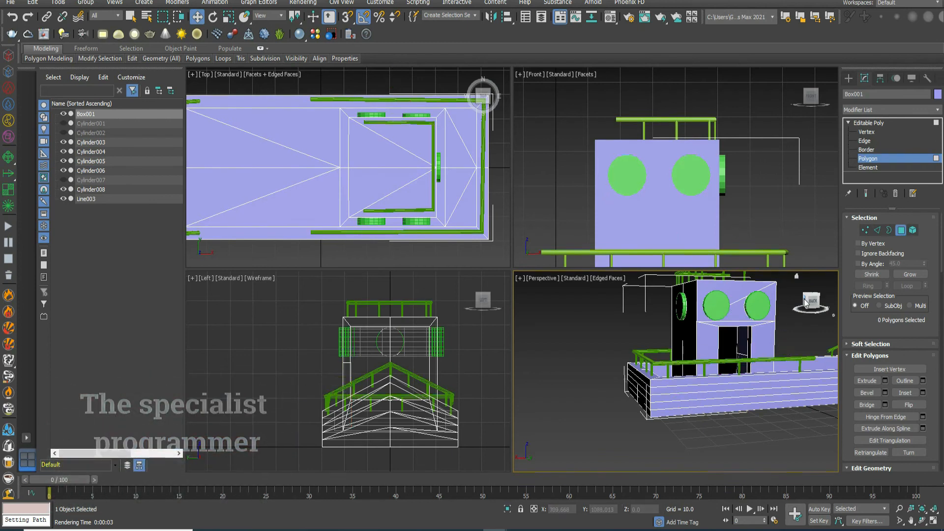
key(4)
drag(810, 301, 813, 312)
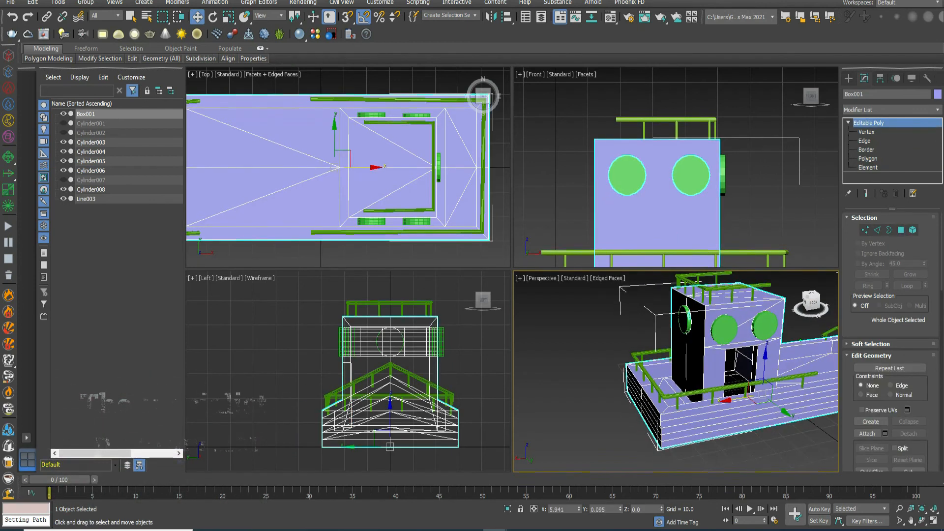
- Convert the forward porthole cylinder above the doorway to an Editable Poly
click(779, 321)
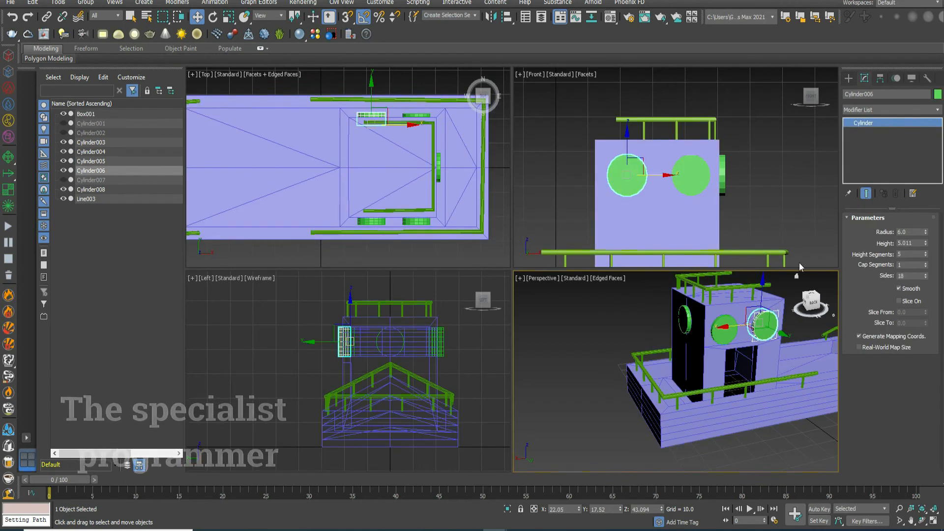
click(848, 79)
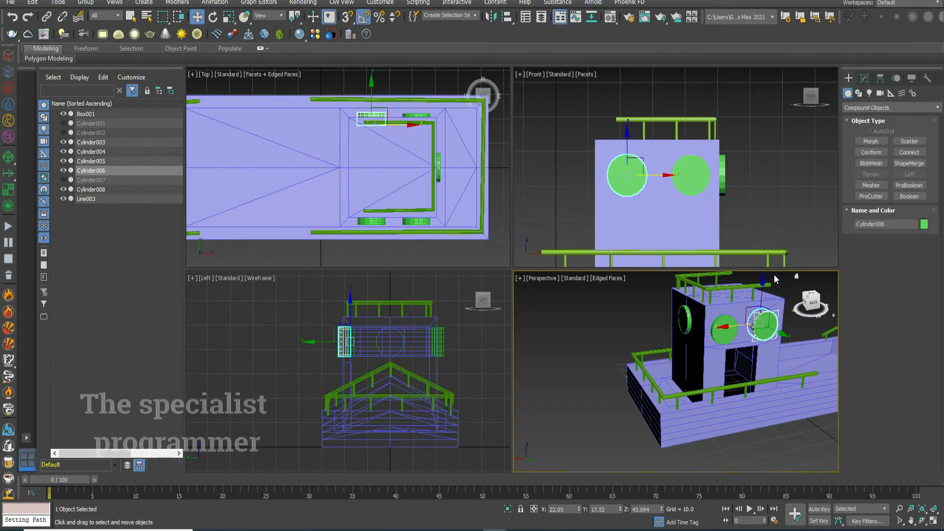
right_click(768, 320)
mouse_move(787, 428)
click(890, 428)
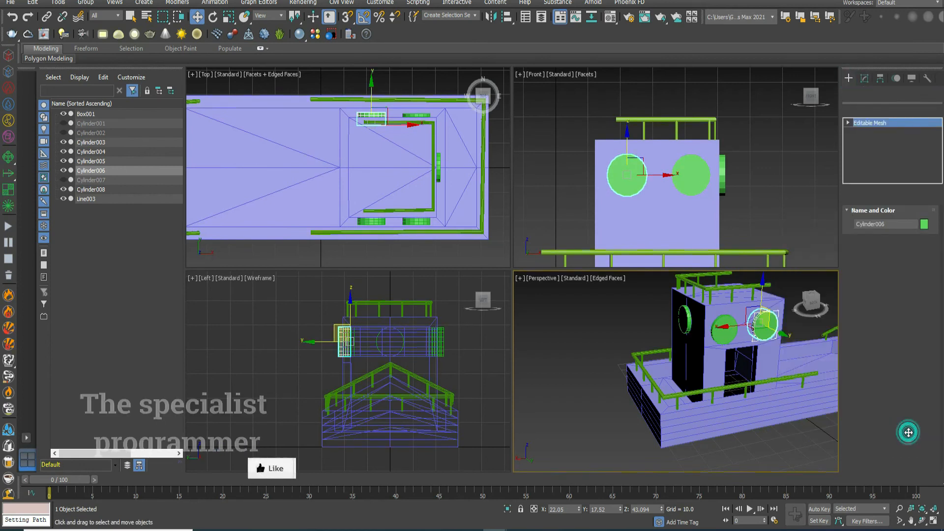
right_click(765, 327)
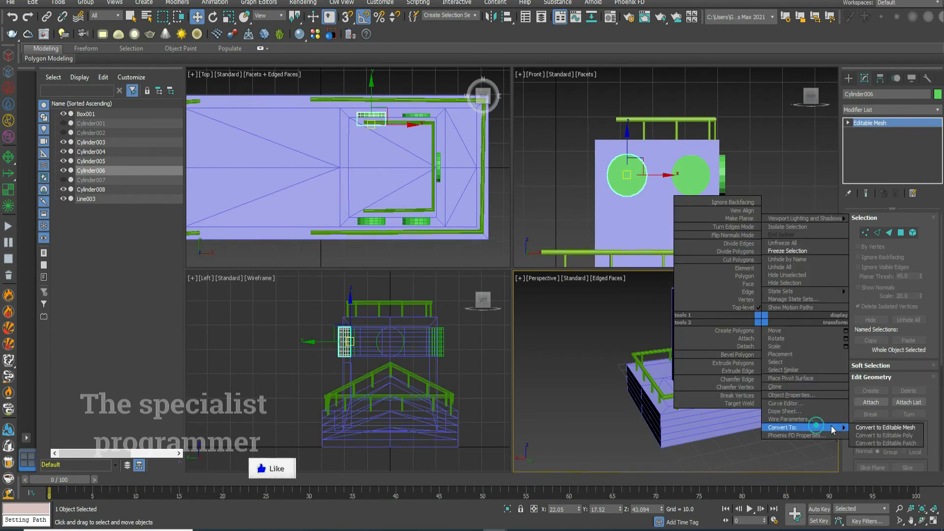
click(886, 437)
- Select the outer cap polygon of the converted porthole cylinder
click(848, 122)
click(869, 159)
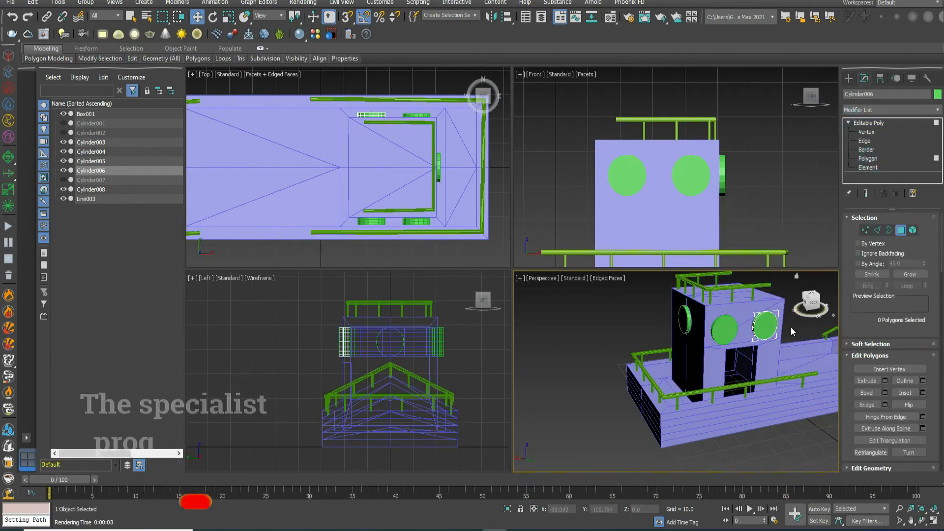
click(766, 327)
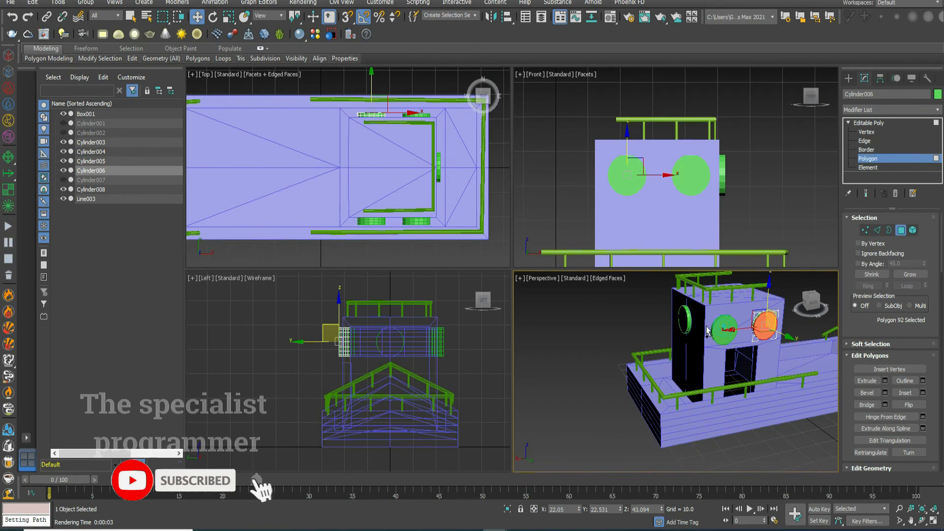
- Attach the other four porthole cylinders on the cabin's sides and rear wall to the converted cylinder
click(874, 123)
click(867, 437)
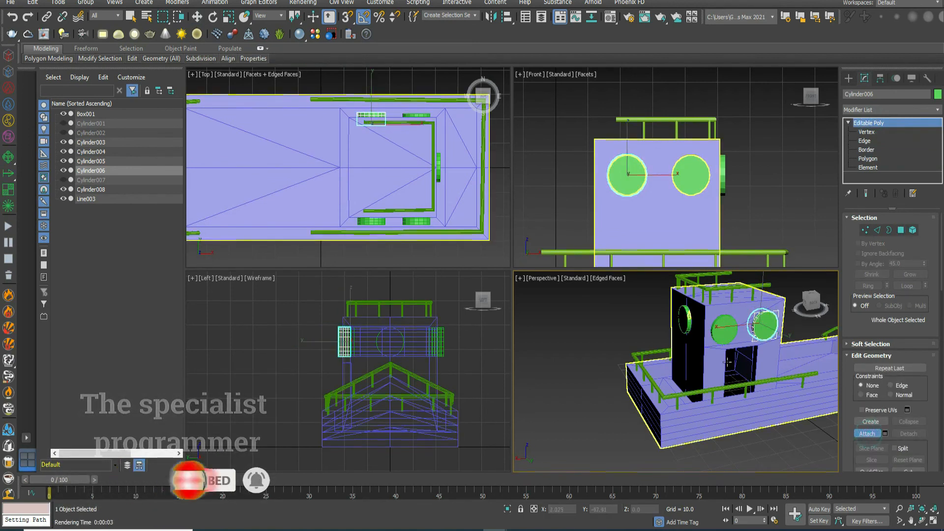
click(725, 330)
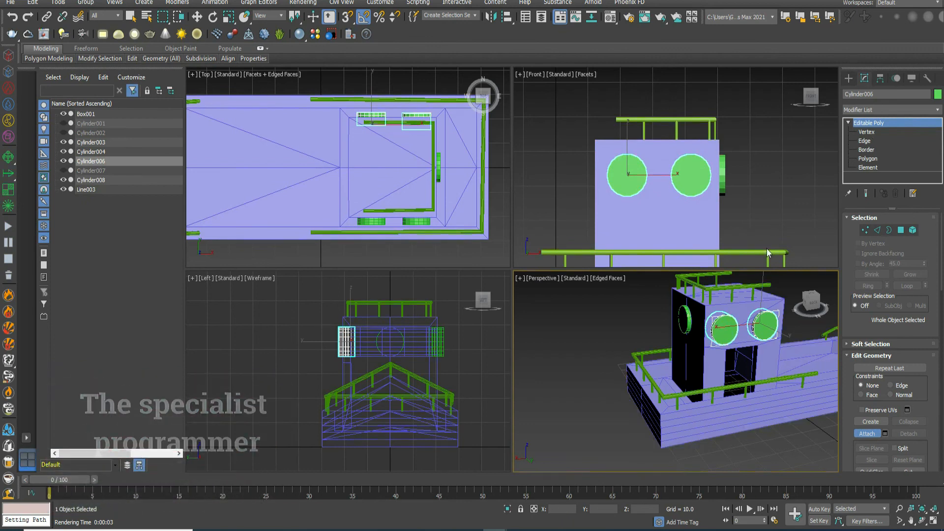
drag(812, 304, 782, 305)
click(754, 344)
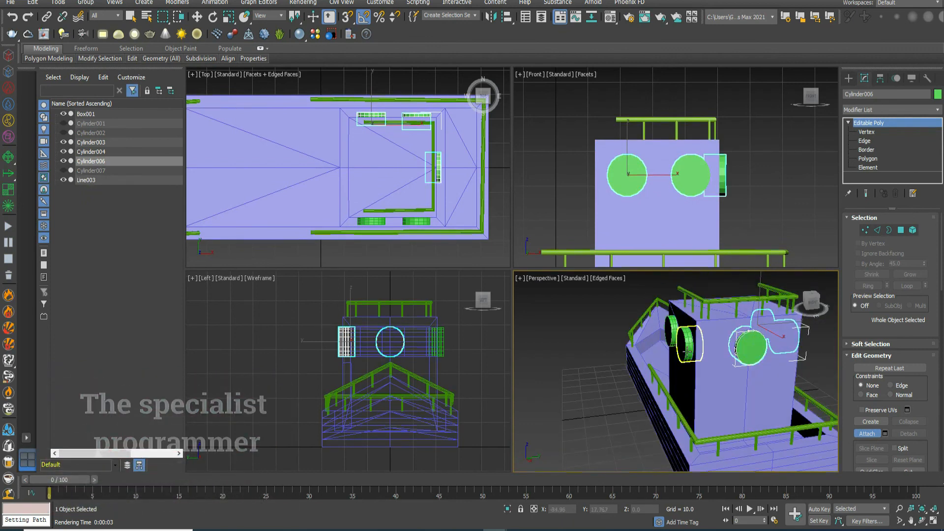
click(687, 350)
click(672, 333)
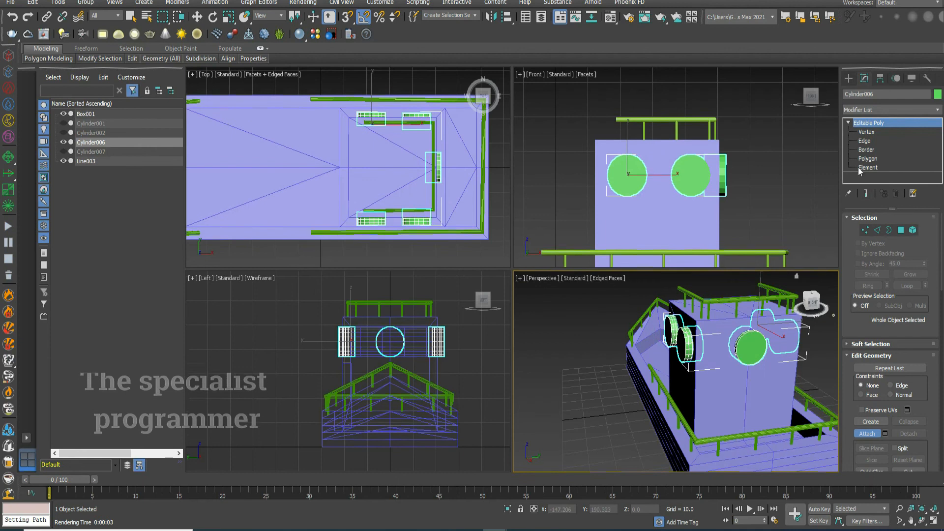
- Select the outer cap polygons of all five porthole cylinders around the cabin in polygon editing
key(4)
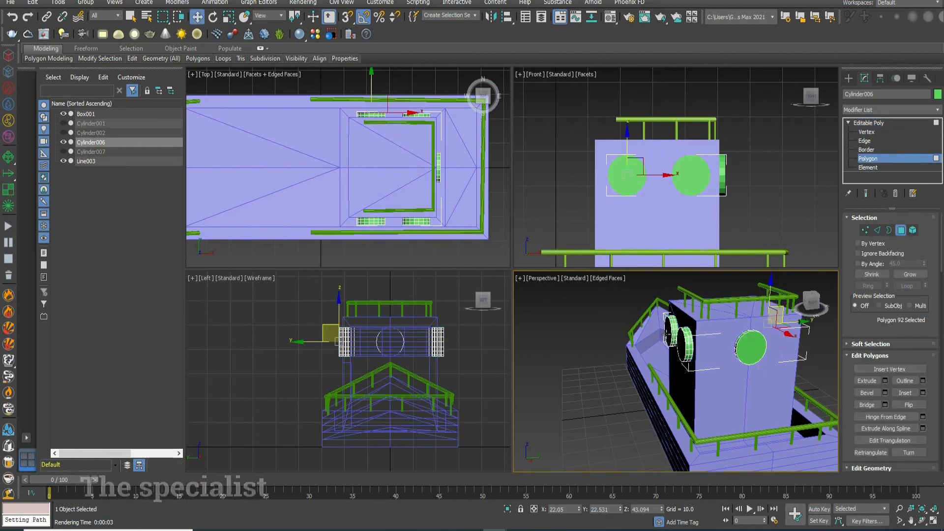
click(668, 333)
ctrl+click(682, 346)
ctrl+click(750, 347)
drag(824, 312, 812, 311)
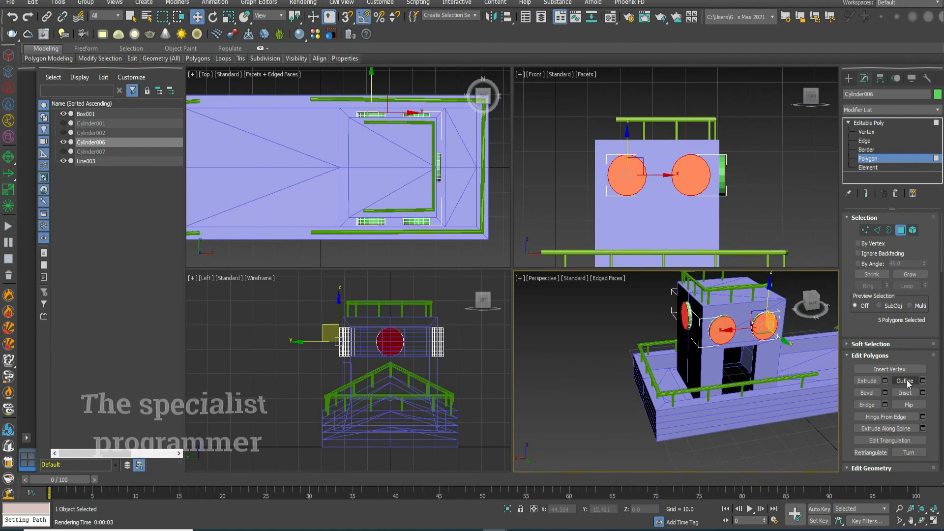
- Inset the selected porthole cap polygons by 1.503 to form rims
click(923, 393)
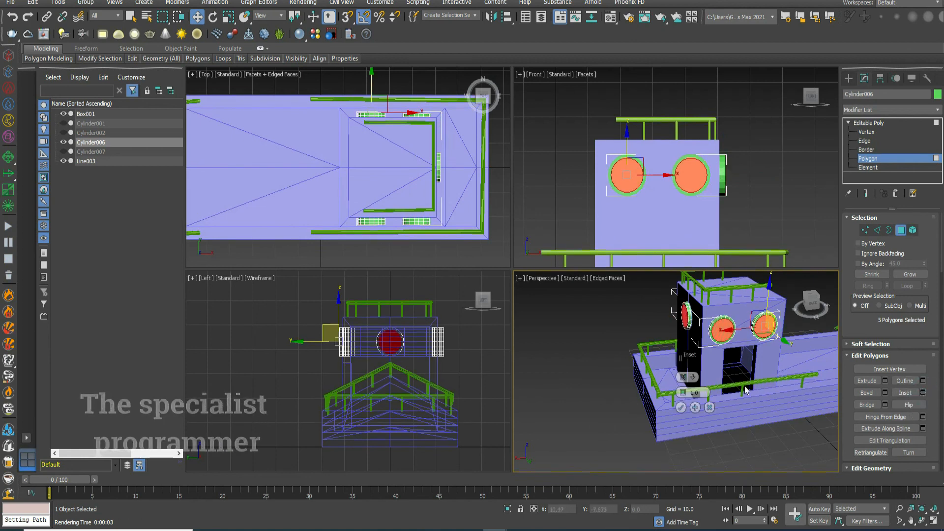
drag(684, 398, 683, 394)
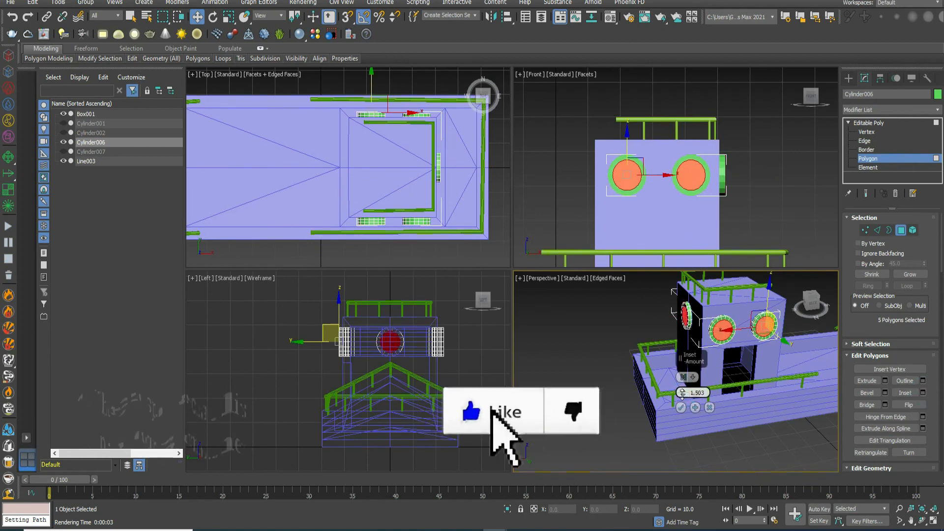
click(681, 408)
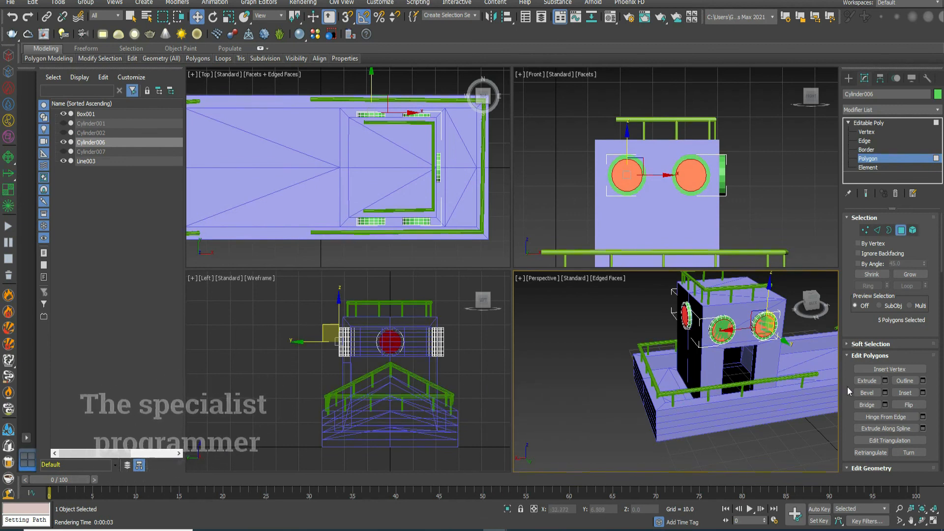
- Extrude the inset porthole polygons inward with a height of -0.56, leave polygon editing and clear the selection
click(886, 381)
drag(685, 395, 685, 414)
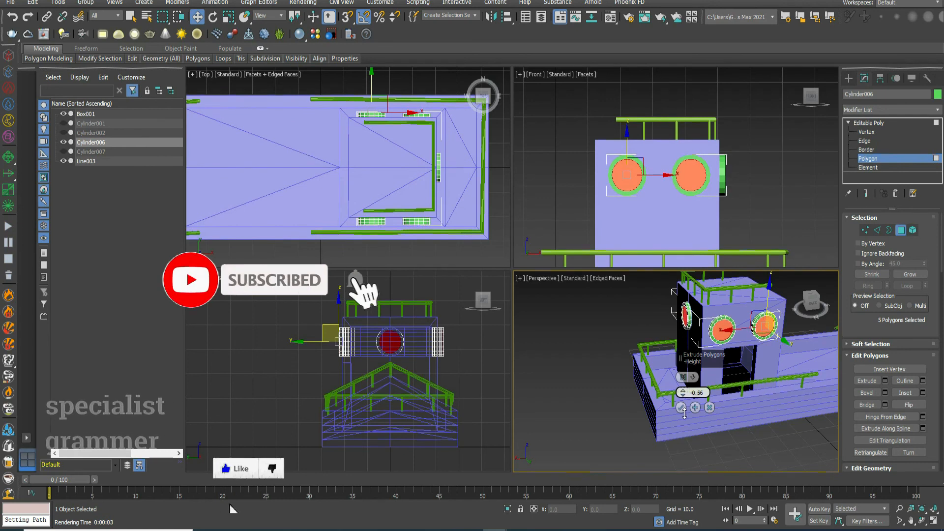
click(682, 407)
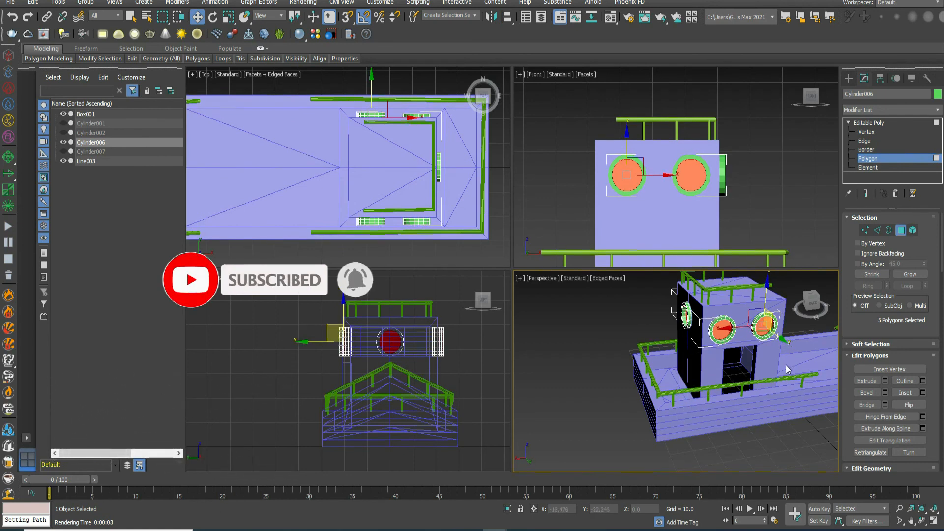
click(868, 123)
click(763, 369)
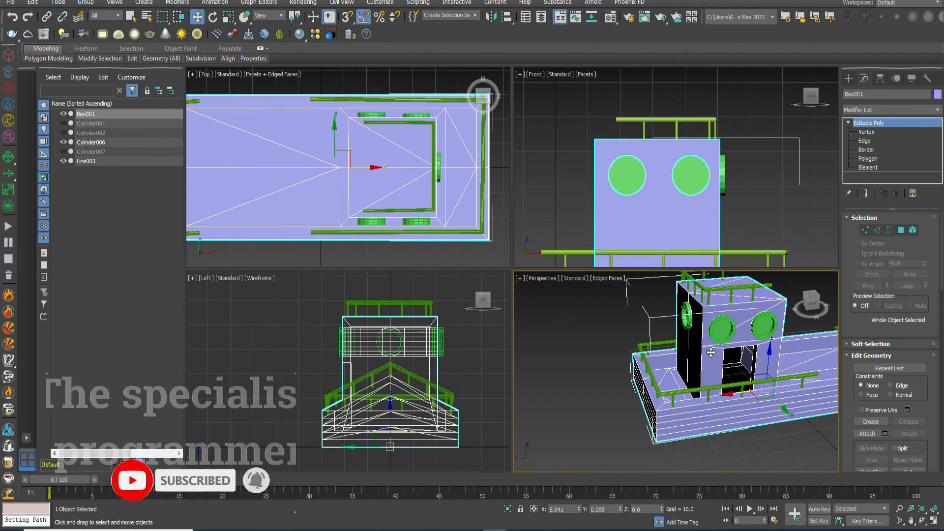
click(569, 379)
- Maximize the Perspective view and attach the joined porthole object to the boat body
mouse_move(808, 306)
mouse_down()
mouse_move(833, 326)
mouse_move(817, 301)
mouse_move(807, 313)
mouse_up()
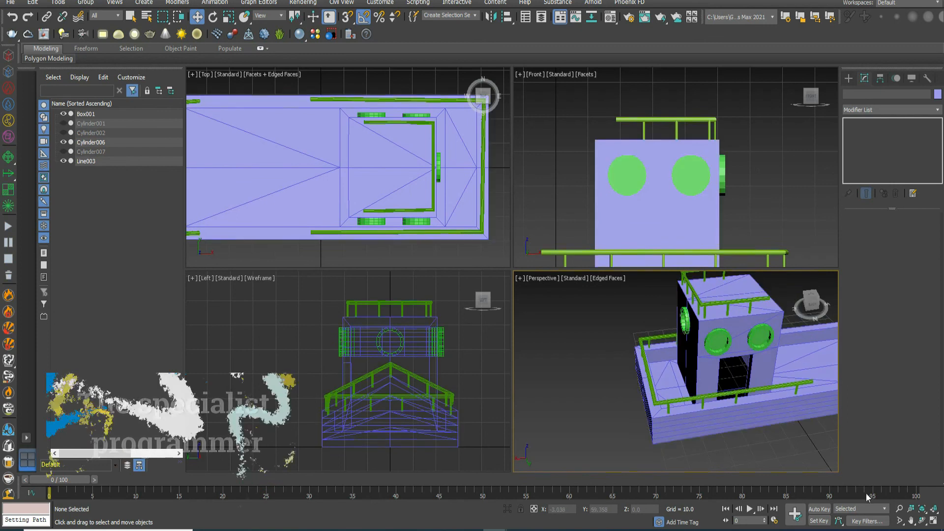
scroll(767, 442, down, 4)
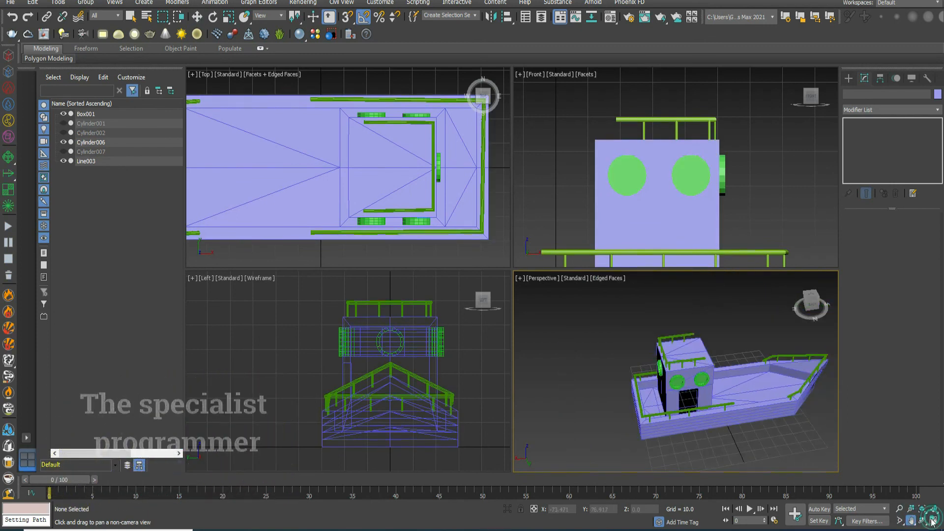
click(932, 522)
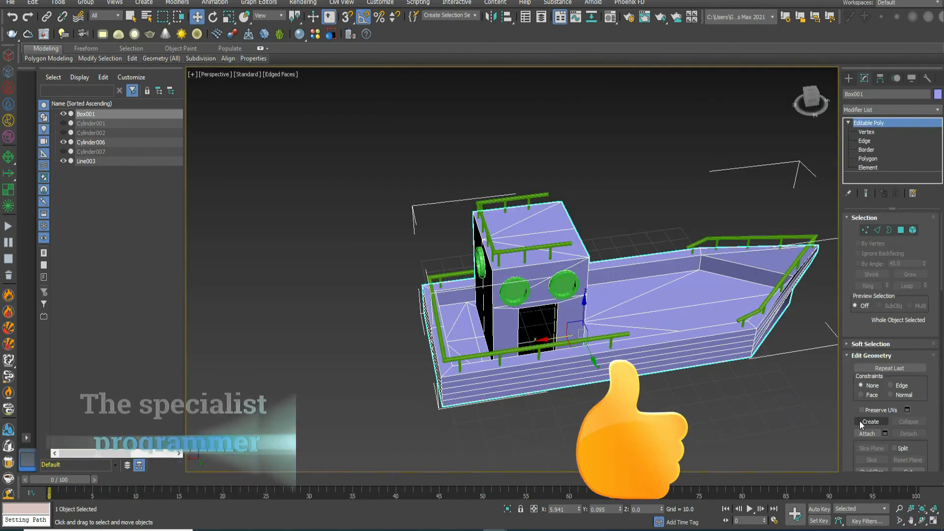
click(867, 434)
click(571, 286)
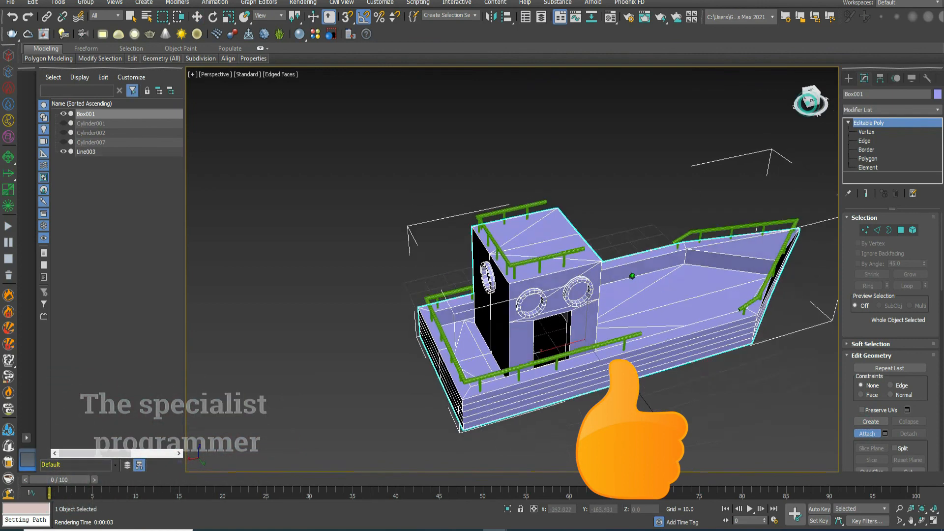